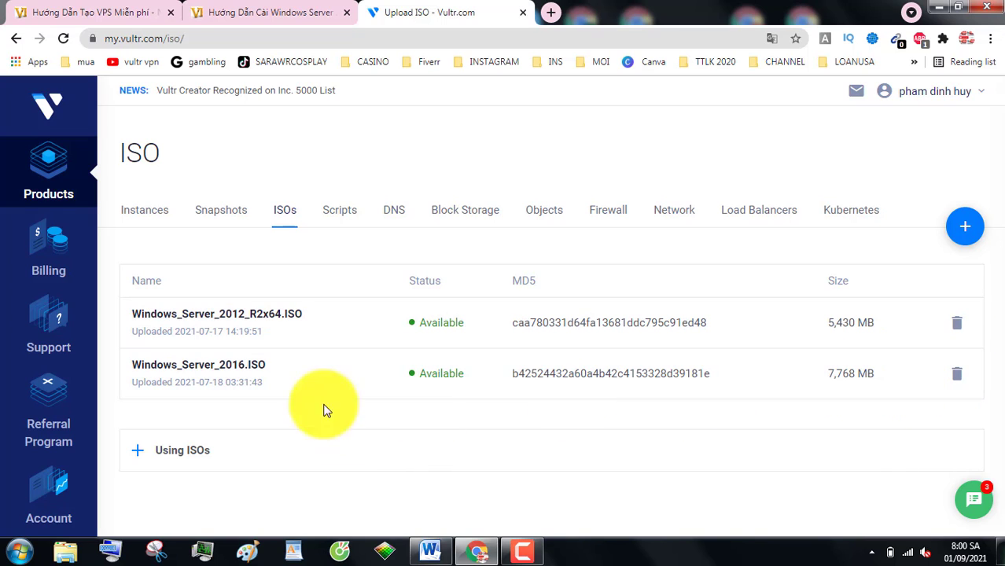
mouse_move(964, 228)
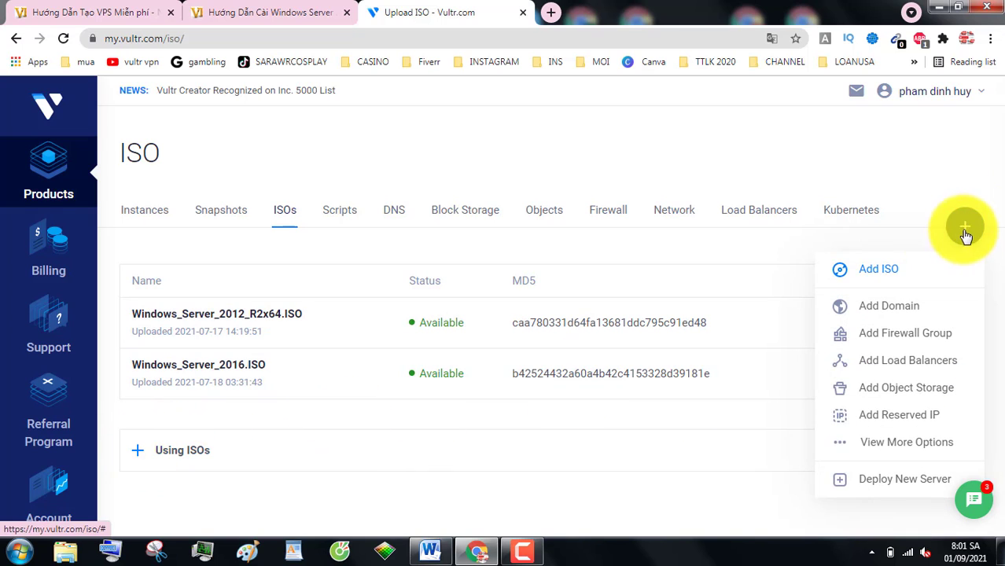
left_click(872, 275)
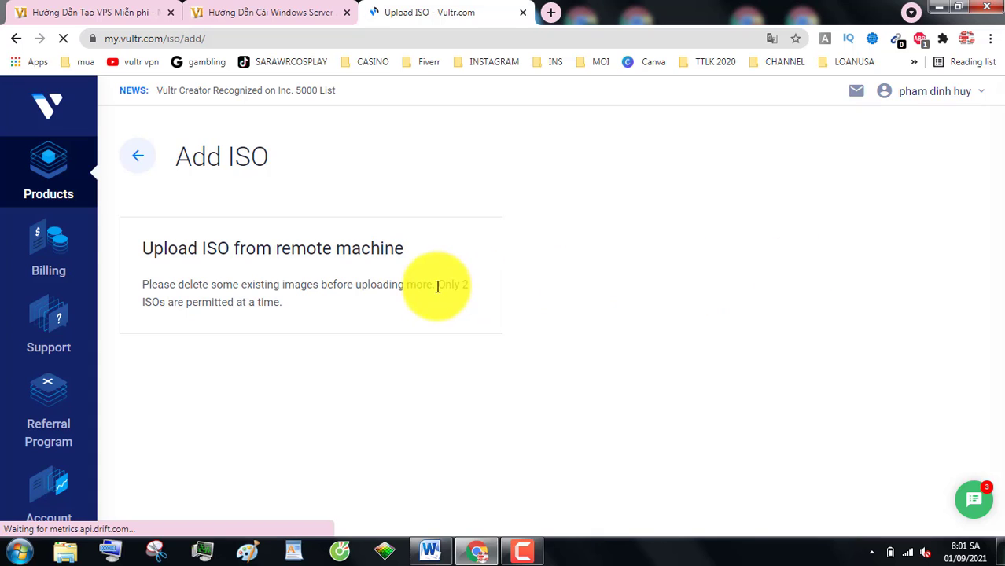
left_click_drag(437, 286, 471, 287)
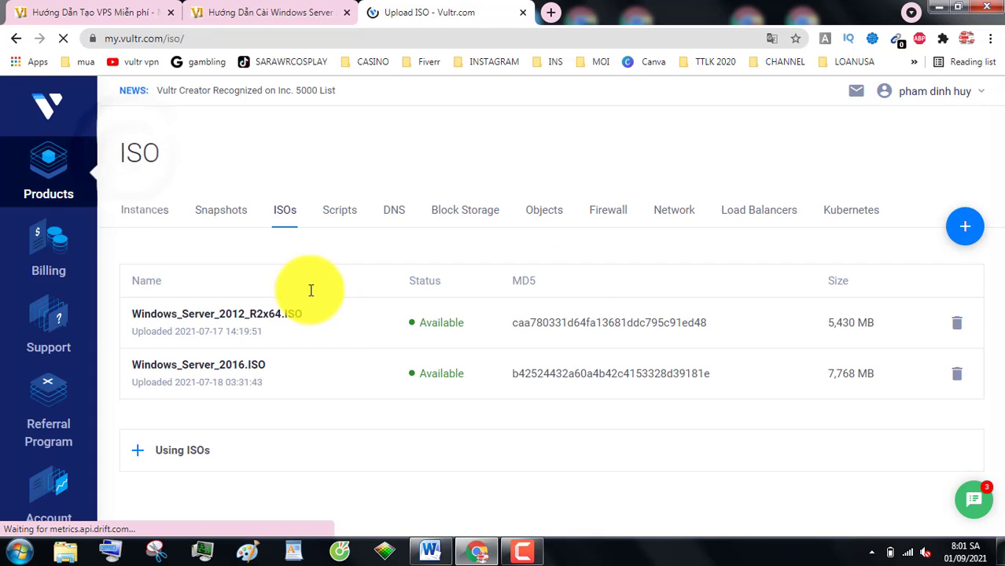
- Delete the Windows_Server_2012_R2x64.ISO image and open the form for adding a new ISO
left_click(957, 330)
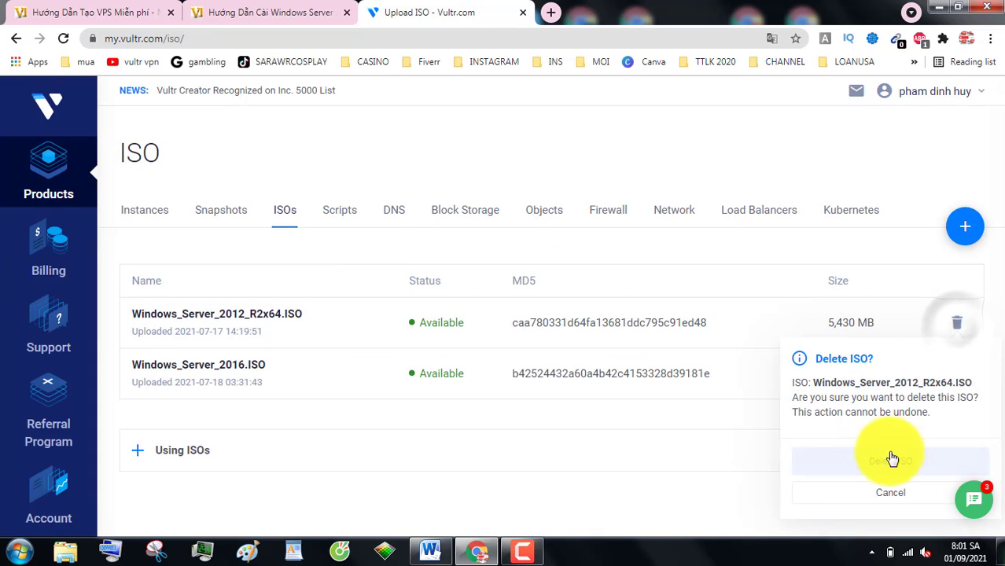
left_click(890, 463)
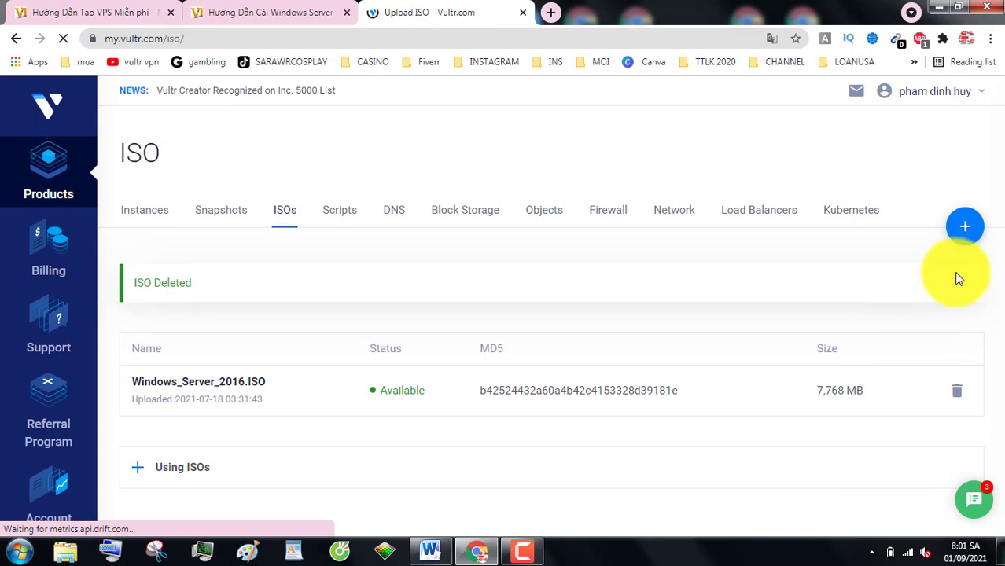
mouse_move(964, 227)
left_click(891, 269)
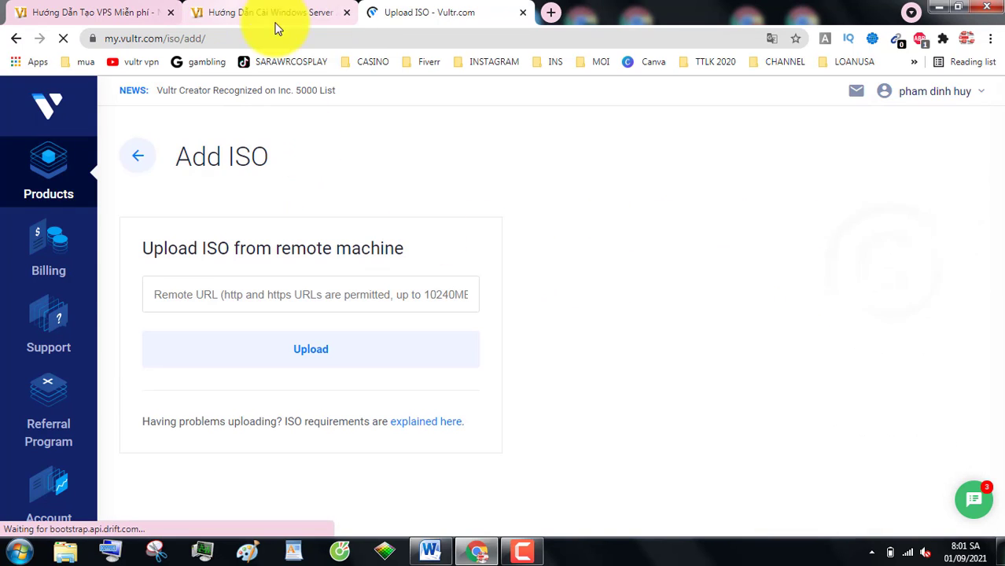
left_click_drag(149, 244, 370, 247)
left_click(498, 213)
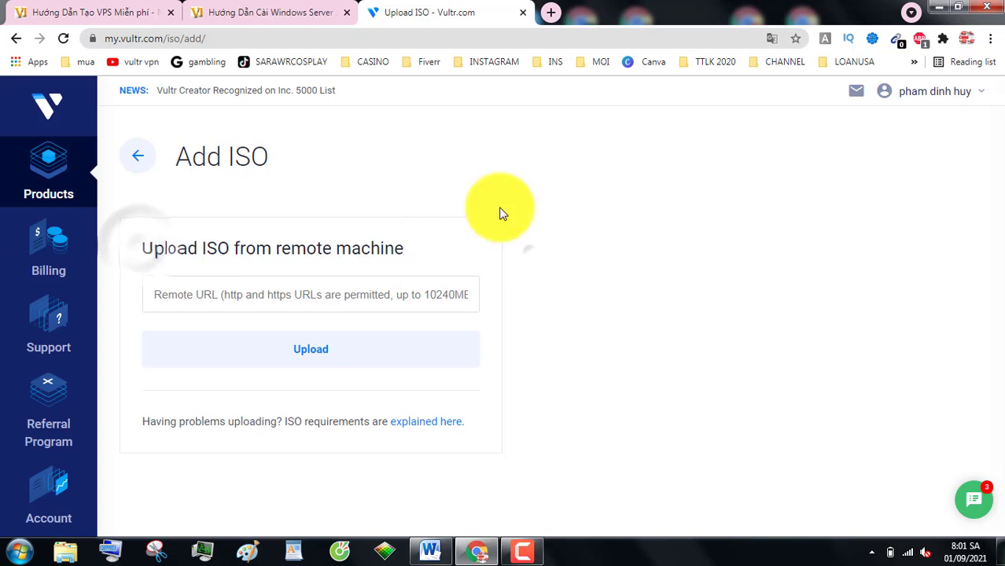
- Copy the Windows 10 ltsc 64bit ISO download link from the vpsmienphi.com article
left_click(267, 11)
scroll(264, 275, "down", 2)
scroll(264, 275, "down", 2)
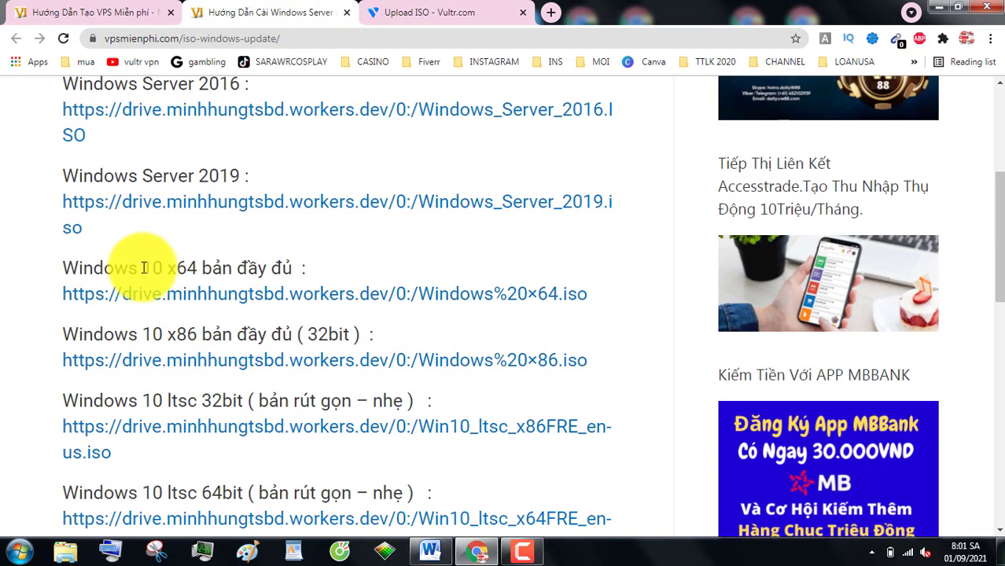
scroll(236, 354, "down", 1)
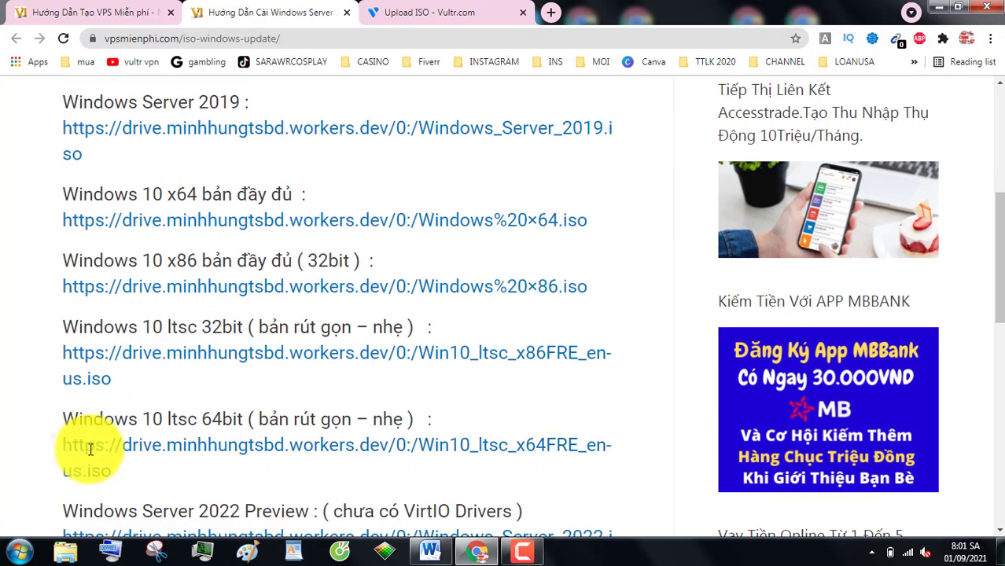
triple_click(66, 446)
right_click(146, 444)
left_click(184, 345)
- Paste the Win10_ltsc_x64FRE_en-us.iso link as the remote URL in Vultr and upload the ISO
left_click(429, 11)
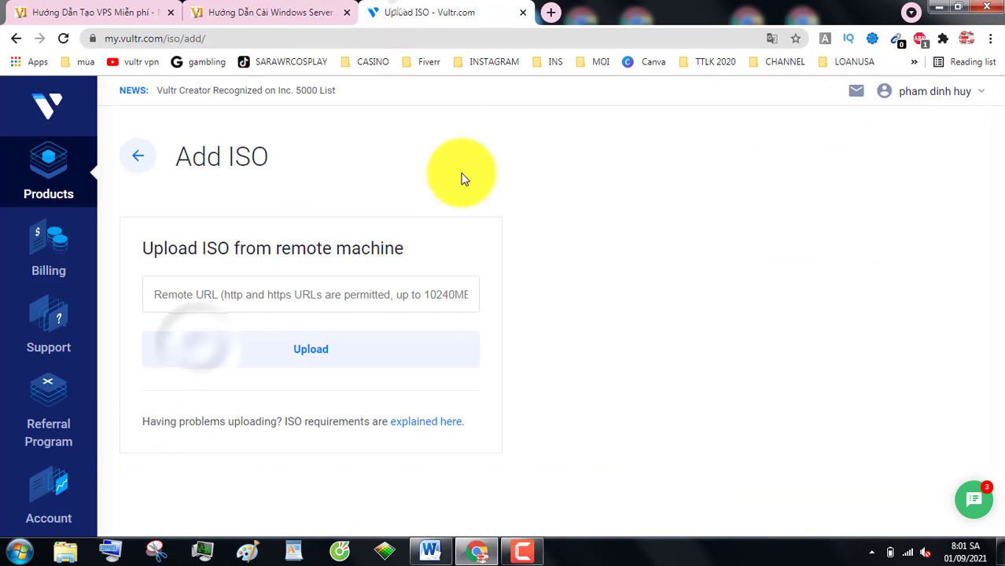
left_click(265, 294)
right_click(265, 294)
left_click(309, 381)
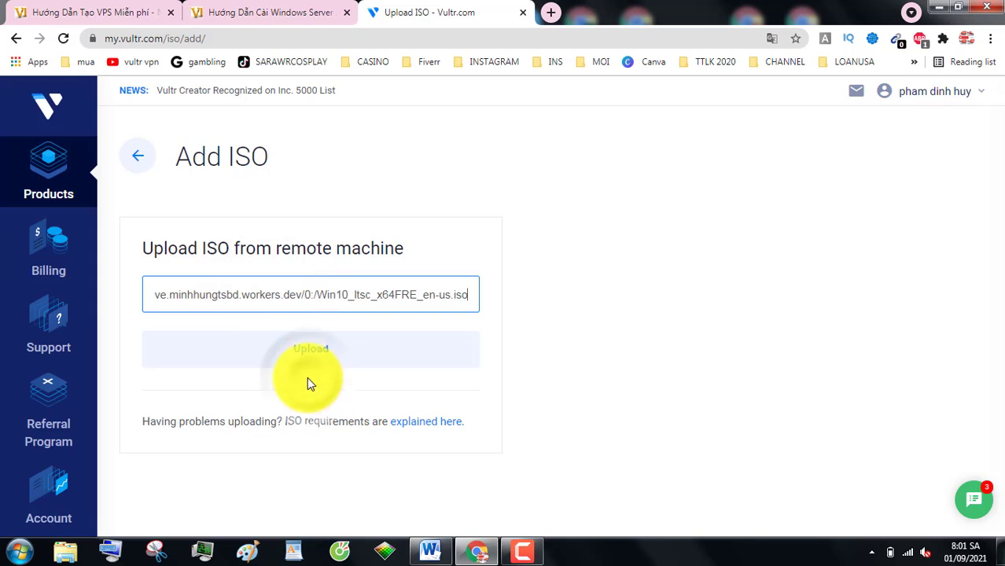
left_click(306, 355)
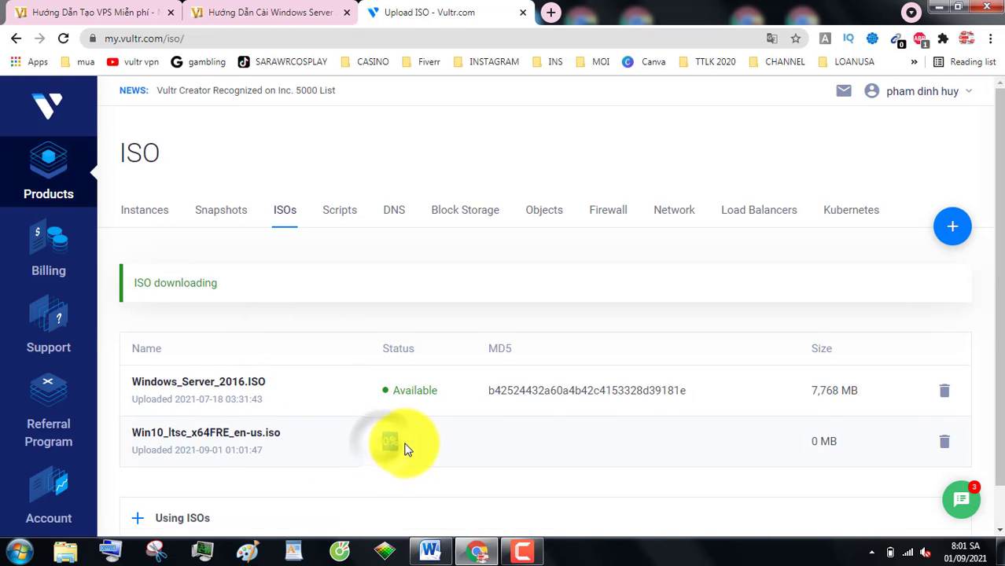
- Check the download status of Win10_ltsc_x64FRE_en-us.iso, reloading the ISO list to refresh it
scroll(385, 425, "down", 1)
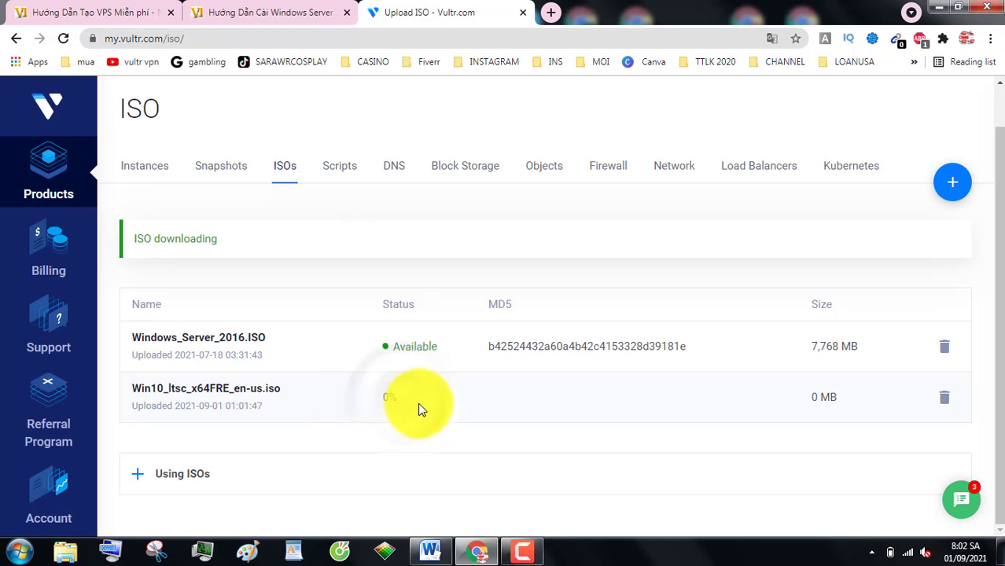
triple_click(413, 395)
left_click(399, 394)
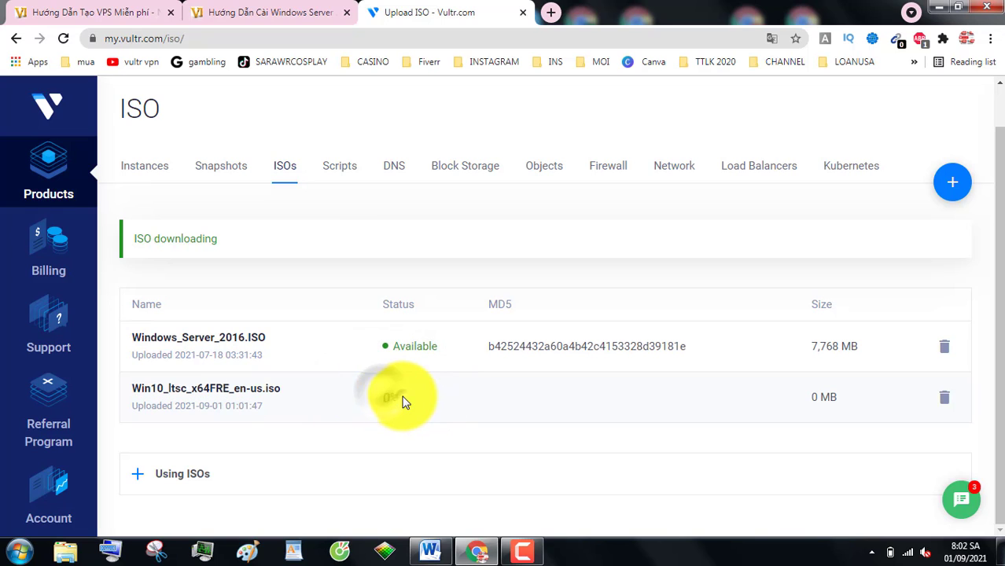
left_click(63, 36)
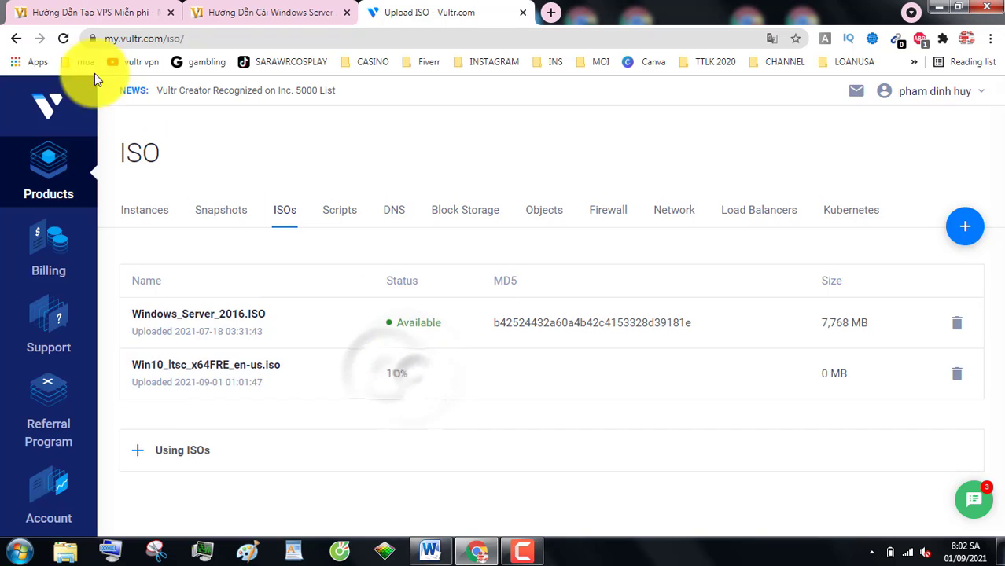
left_click(286, 206)
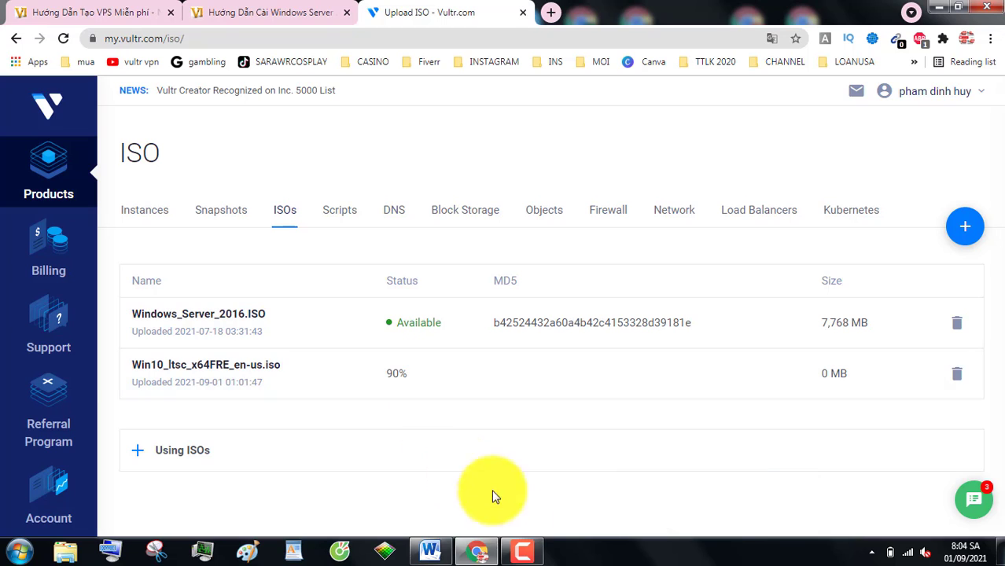
left_click(522, 550)
left_click(522, 550)
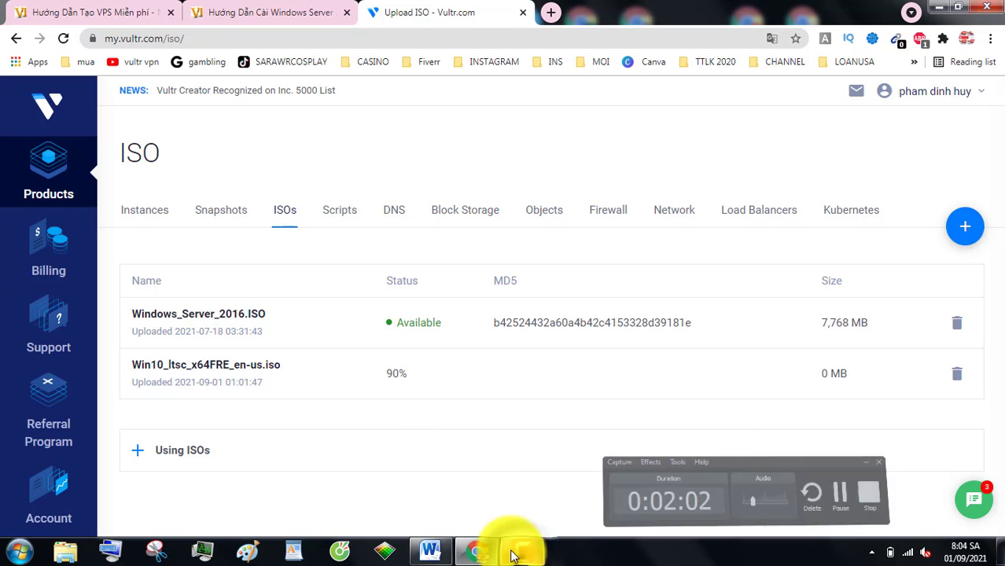
double_click(396, 373)
left_click(62, 37)
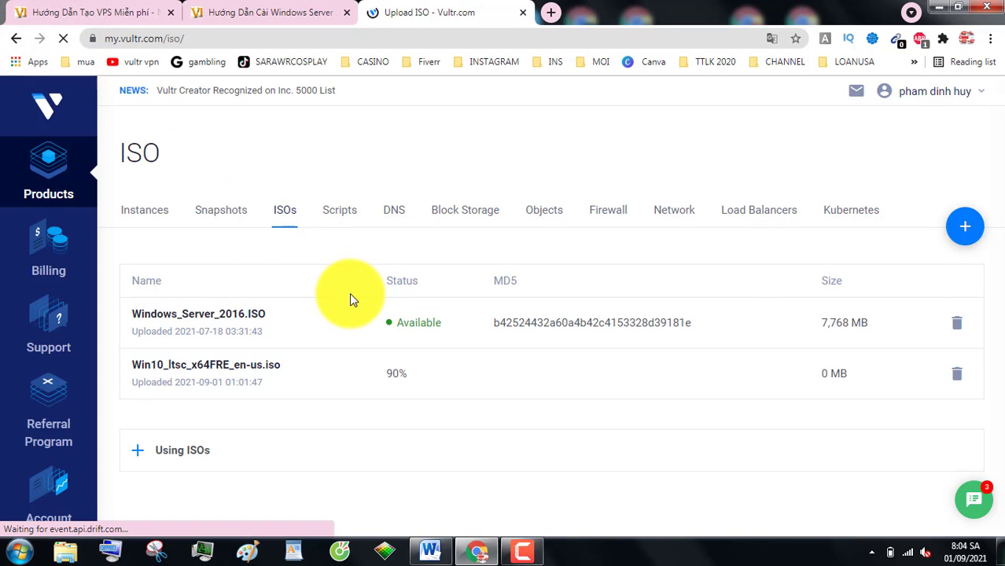
left_click(413, 381)
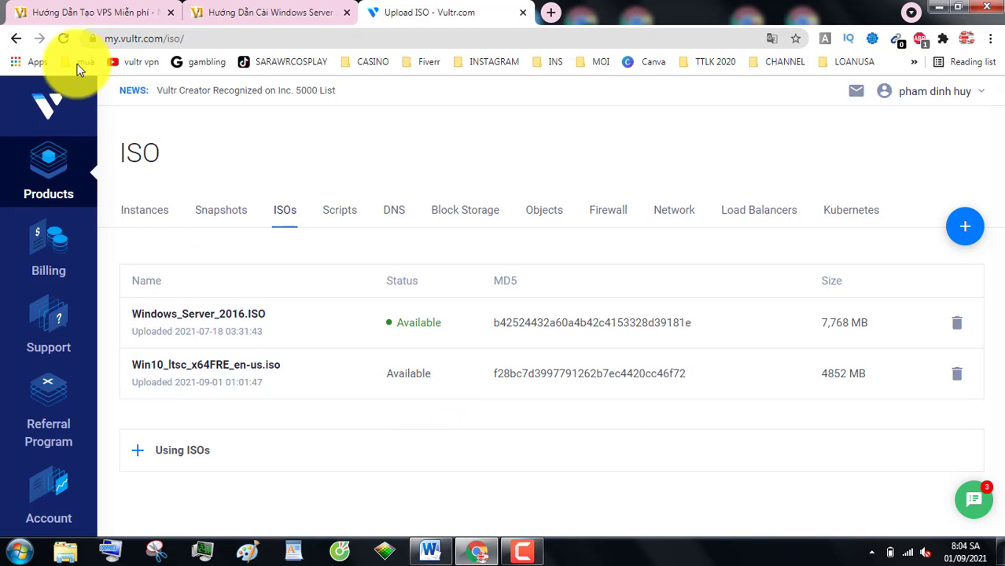
left_click(63, 38)
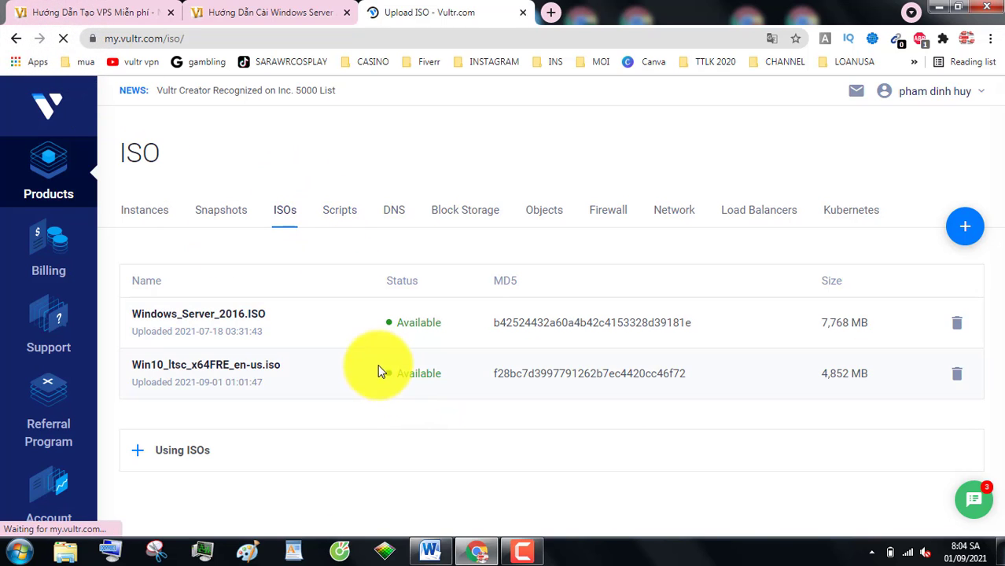
left_click_drag(439, 373, 386, 373)
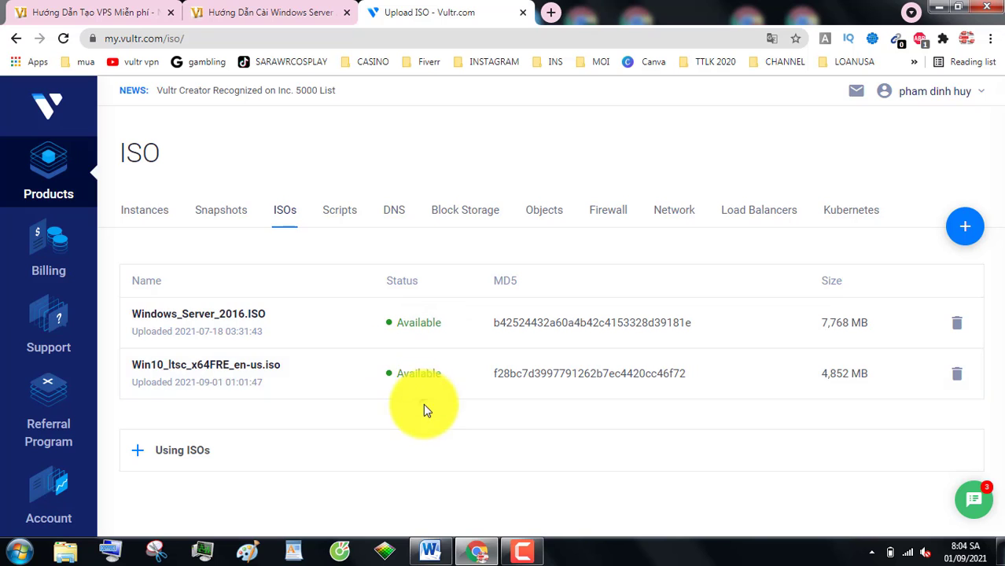
- Start the deployment of a new server from the products page
left_click(57, 156)
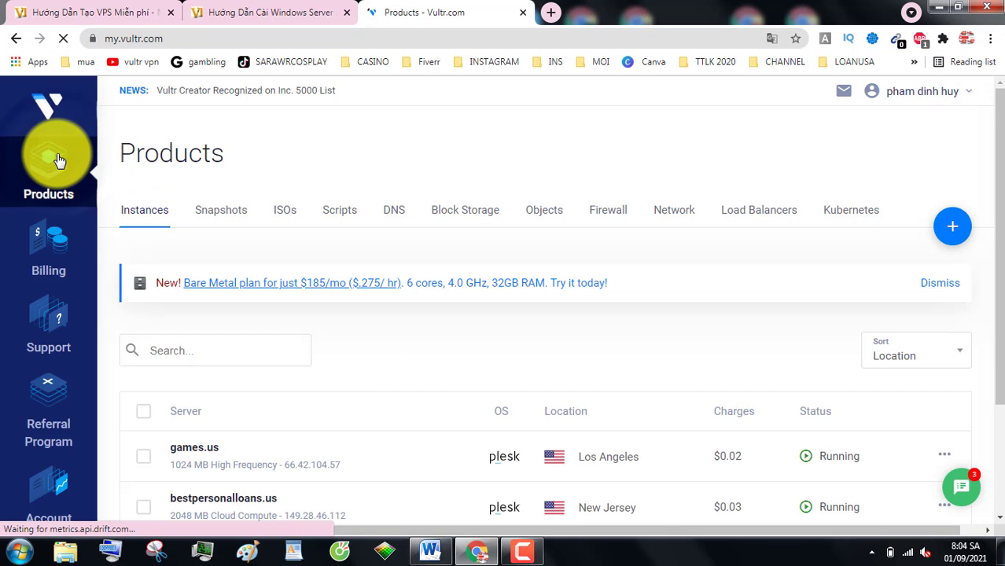
left_click(950, 227)
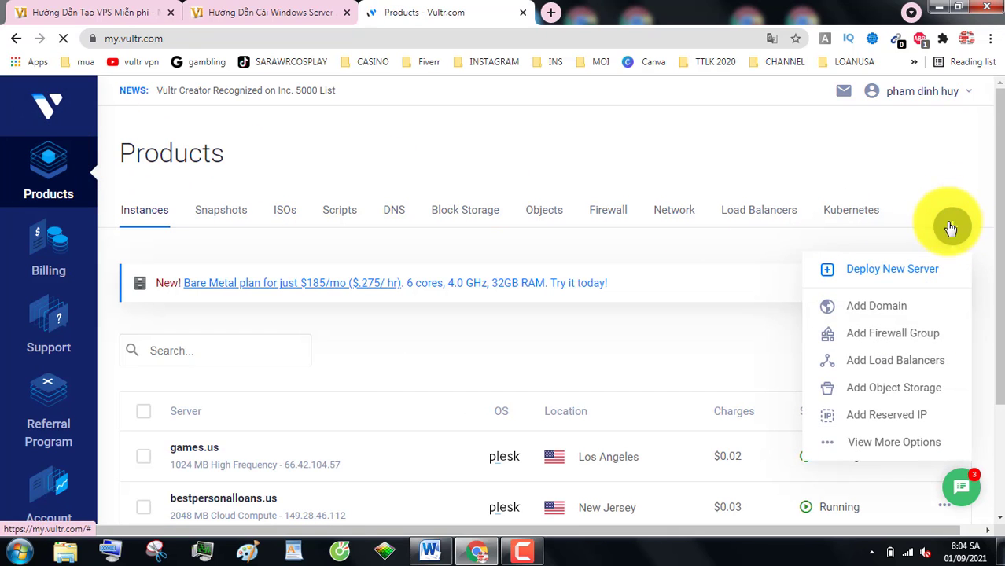
left_click(894, 274)
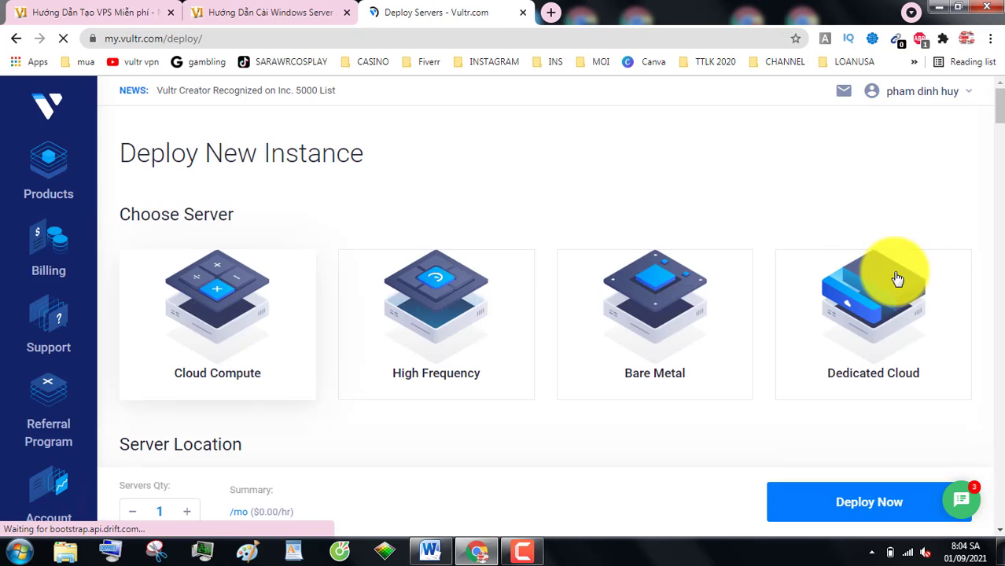
left_click_drag(142, 210, 257, 225)
left_click(261, 214)
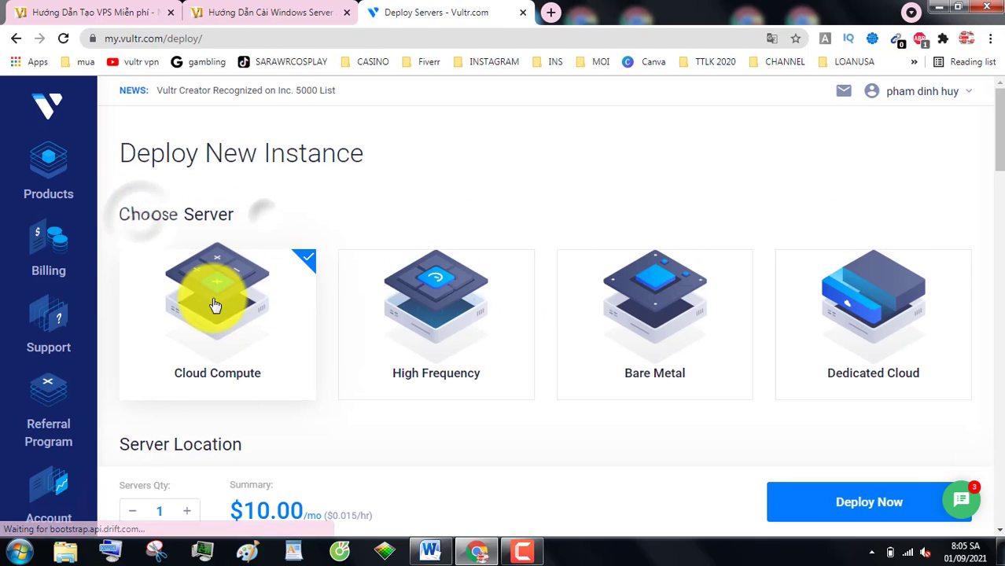
- Choose Atlanta, United States, as the server location
scroll(214, 305, "down", 3)
left_click_drag(117, 223, 267, 228)
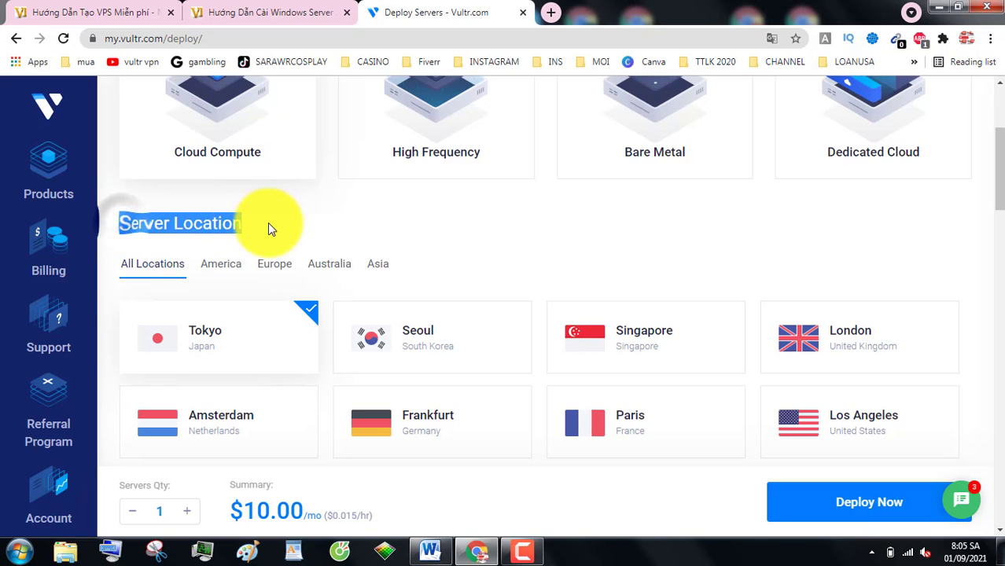
left_click(267, 228)
scroll(291, 224, "down", 2)
left_click(206, 350)
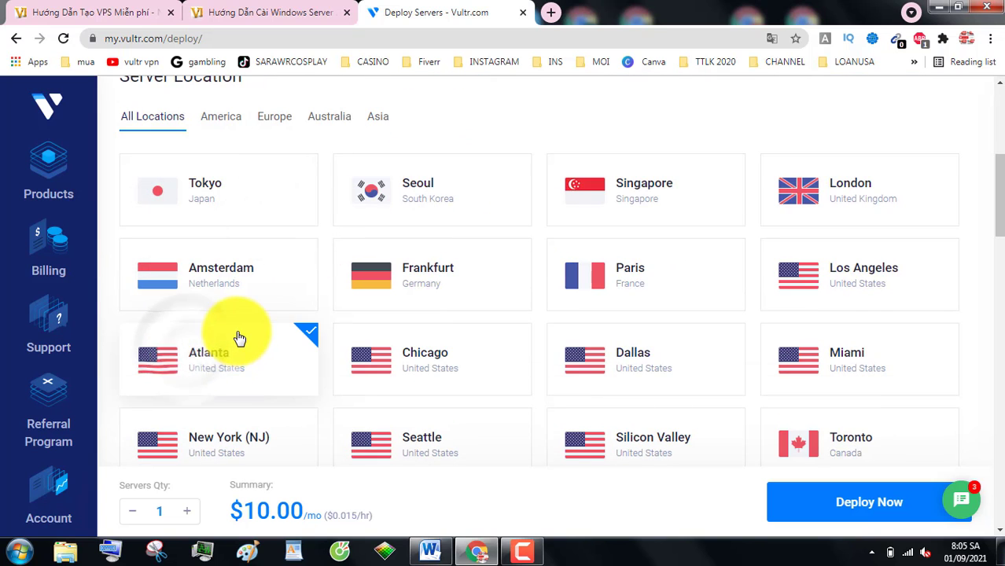
- Set the server type to the uploaded Win10_ltsc_x64FRE ISO from My ISOs
scroll(238, 336, "down", 5)
left_click_drag(117, 164, 244, 180)
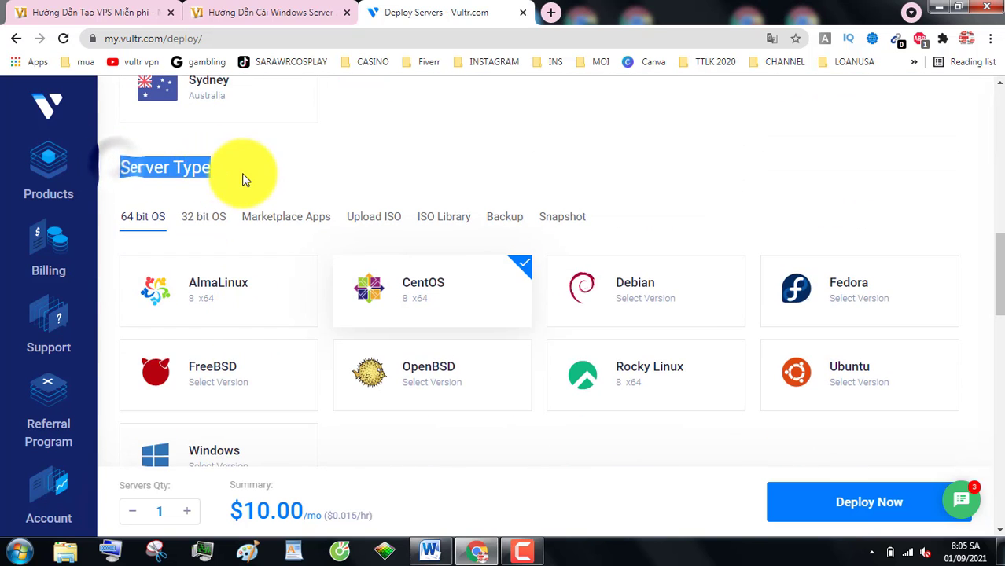
left_click(244, 180)
left_click(368, 219)
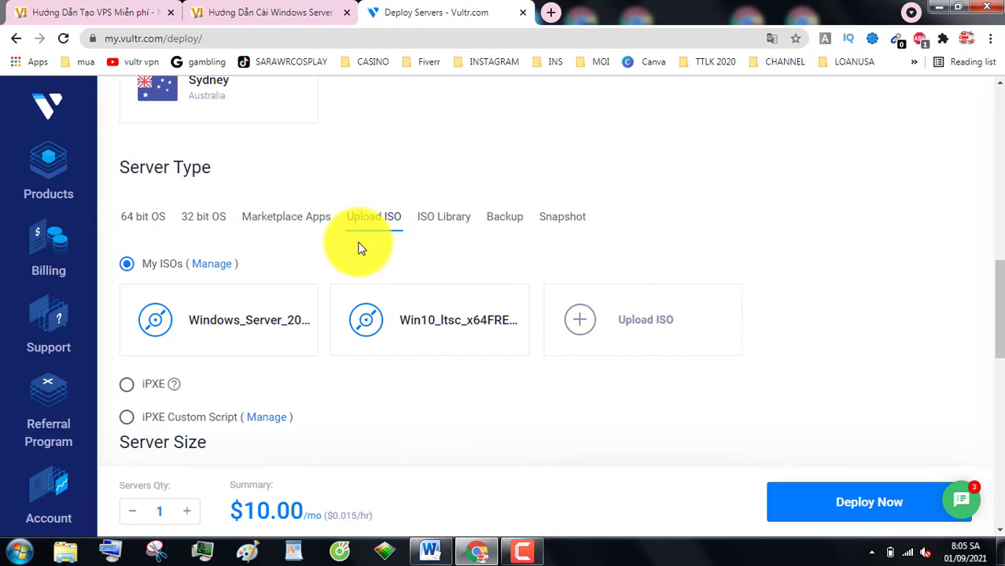
left_click(428, 326)
- Select the 55 GB SSD server size at $10/mo with 1 CPU and 2048MB memory
scroll(422, 320, "down", 3)
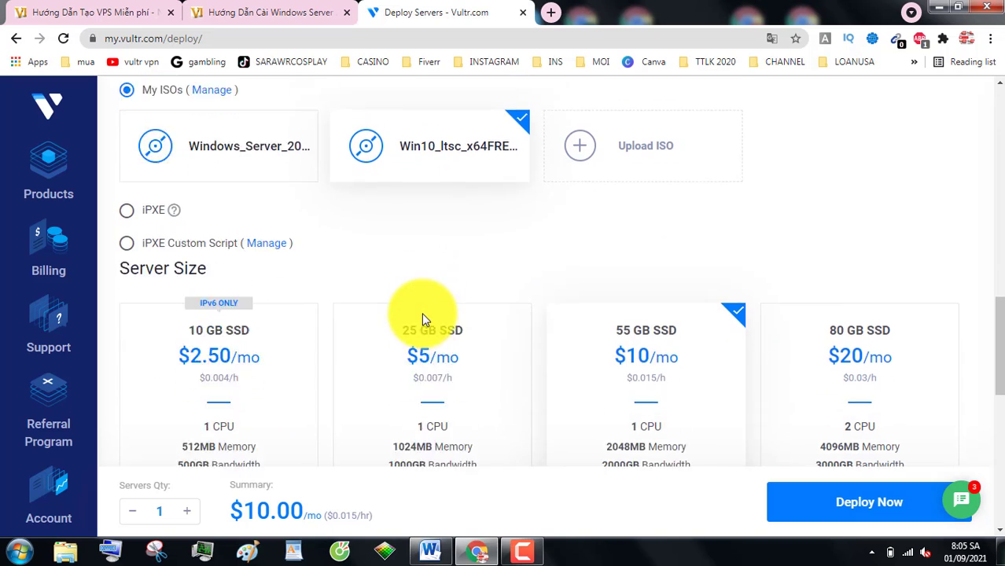
left_click(646, 308)
left_click(418, 318)
left_click(629, 313)
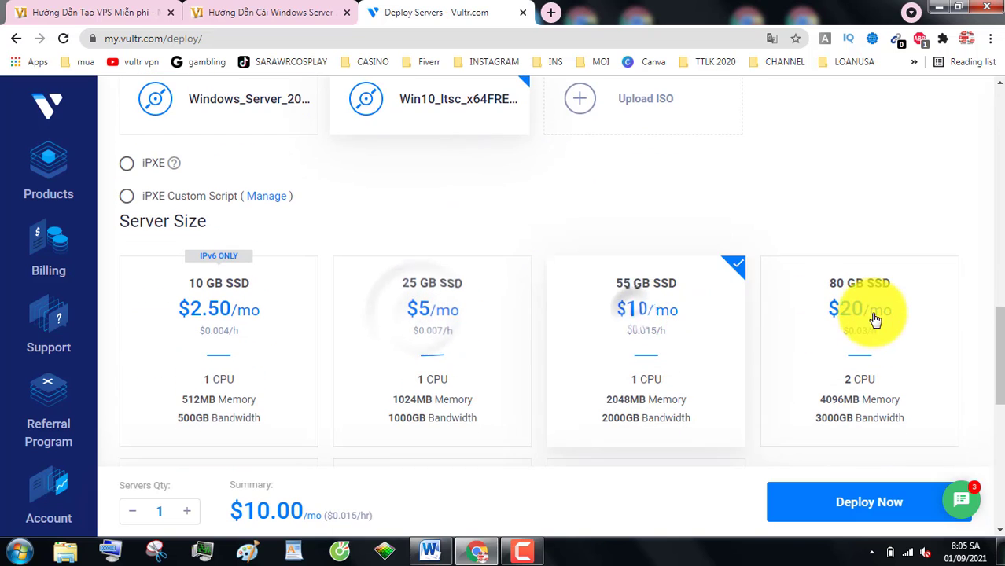
left_click(870, 318)
left_click(640, 300)
scroll(640, 299, "down", 1)
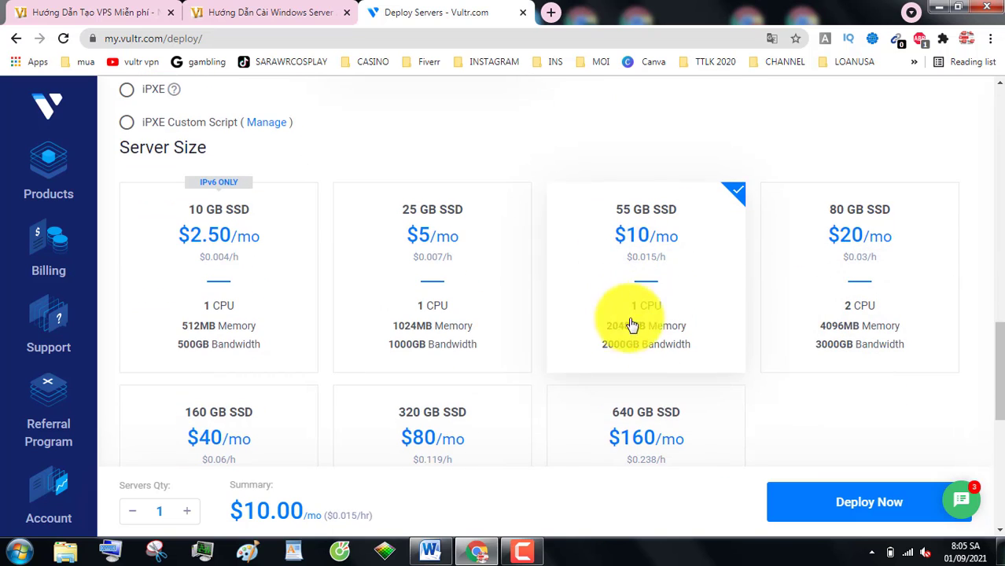
- Set the server label to win10-1
scroll(681, 353, "down", 6)
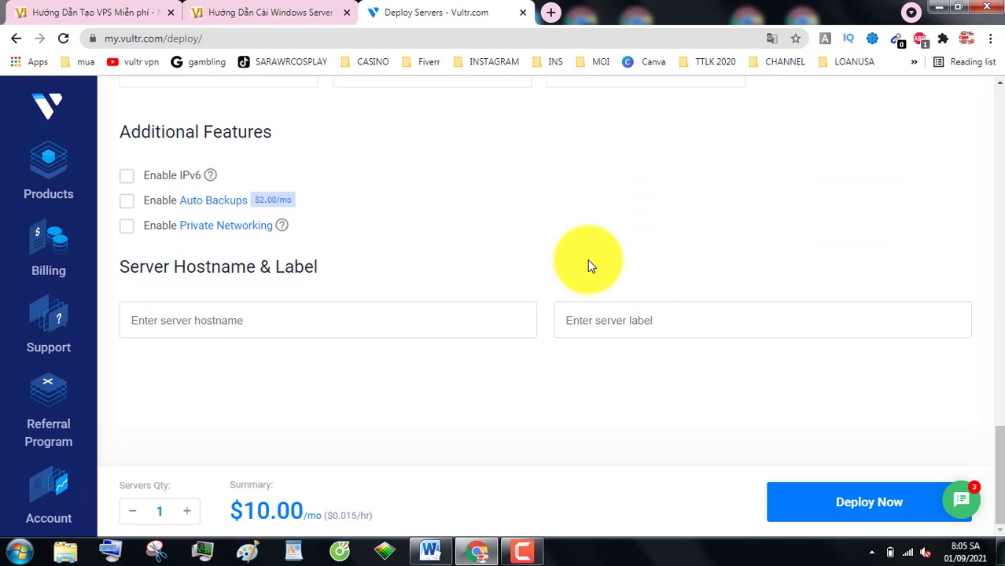
left_click(621, 317)
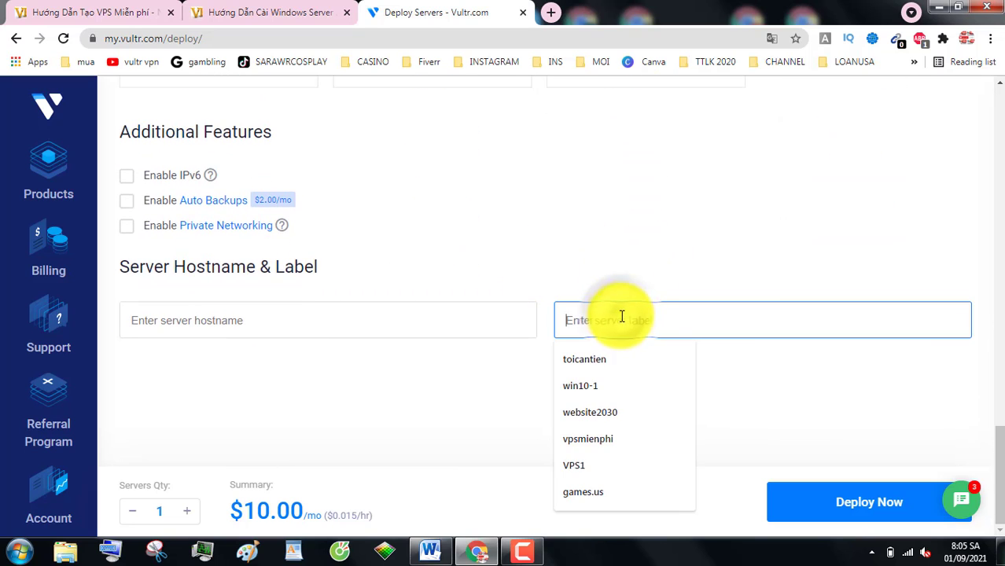
type("wi")
left_click(629, 356)
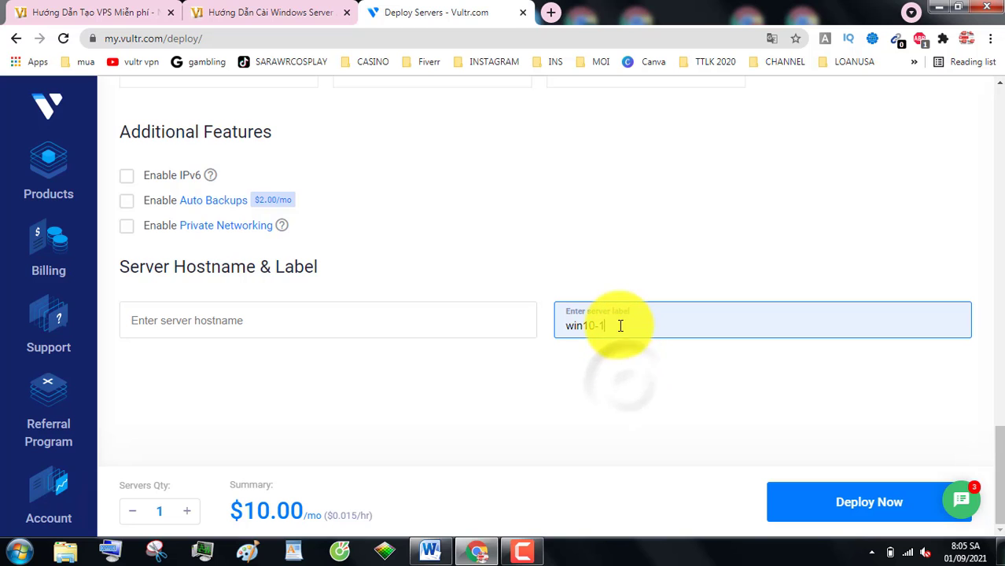
left_click(187, 511)
left_click(617, 375)
left_click(617, 431)
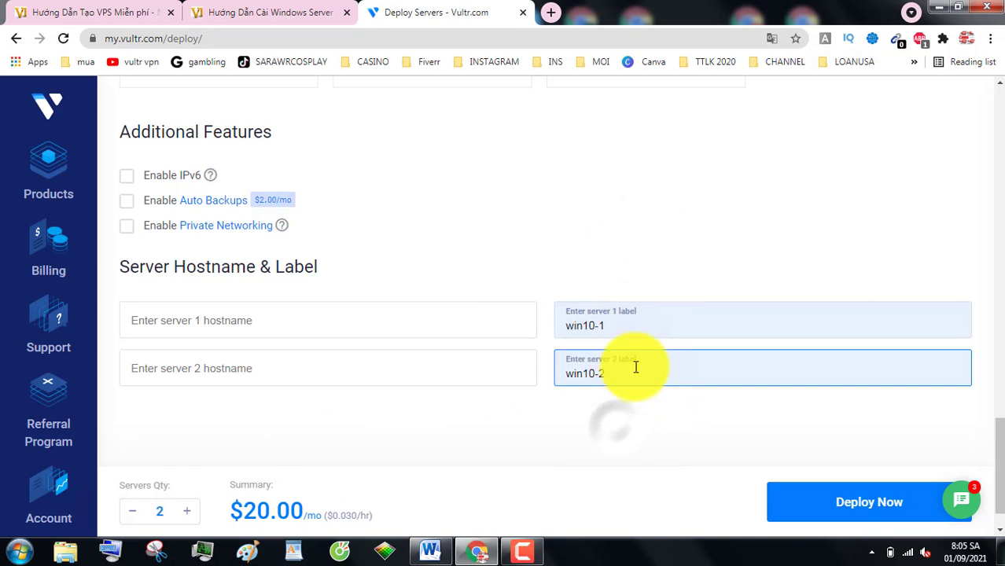
left_click(191, 511)
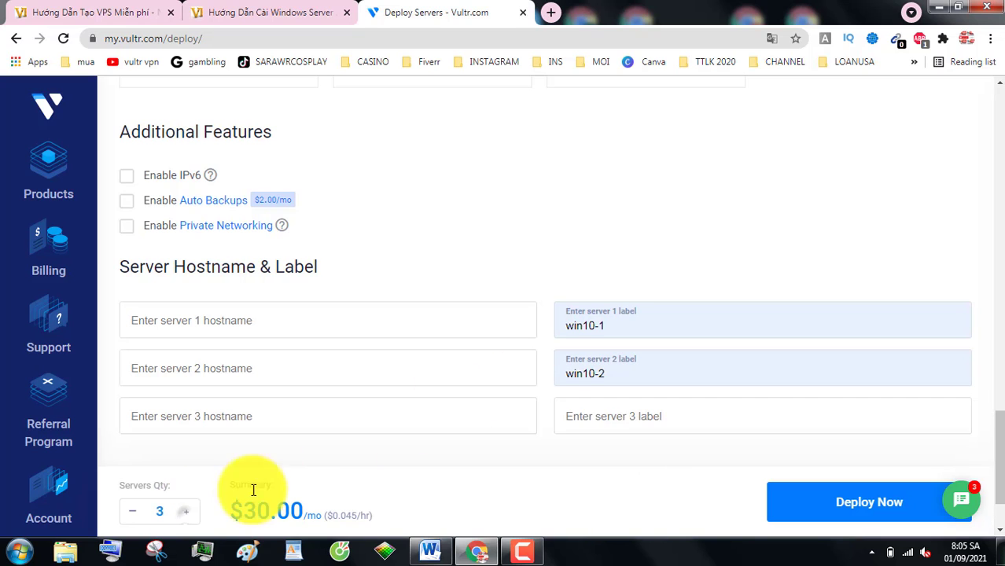
left_click(598, 411)
left_click(587, 452)
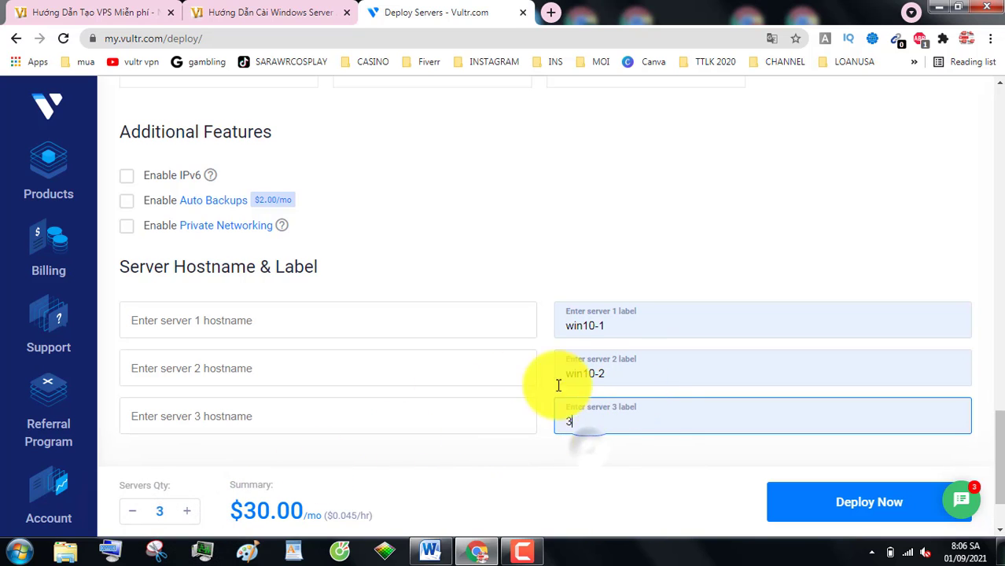
left_click(134, 513)
left_click(133, 513)
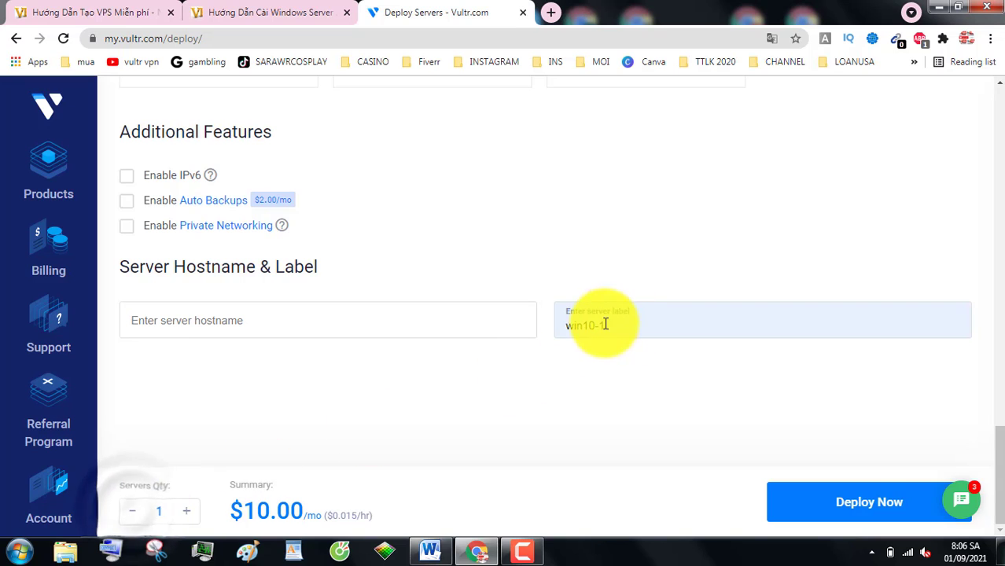
- Deploy the single win10-1 server, read the installation notice on its overview page and refresh the page
left_click(854, 509)
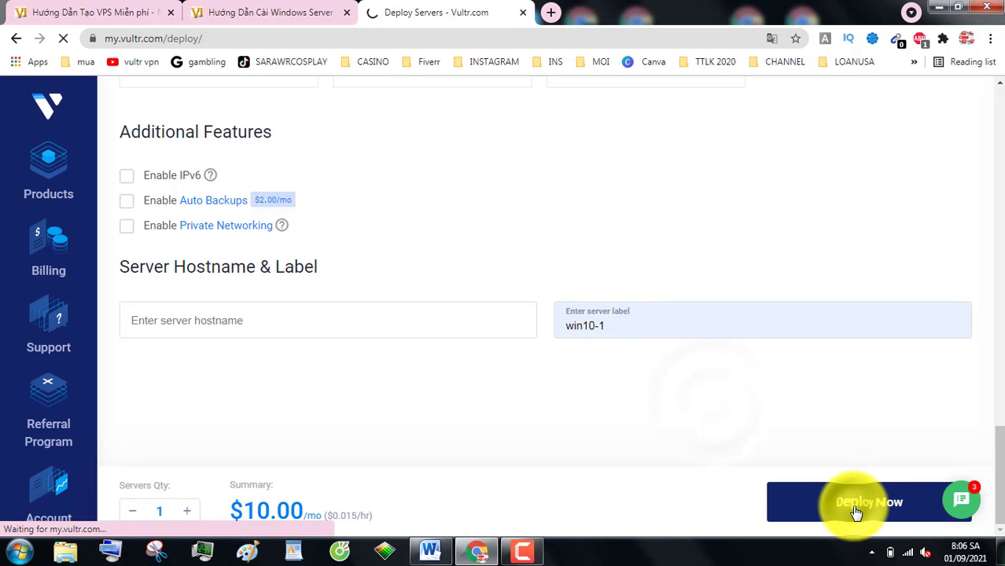
scroll(668, 353, "down", 2)
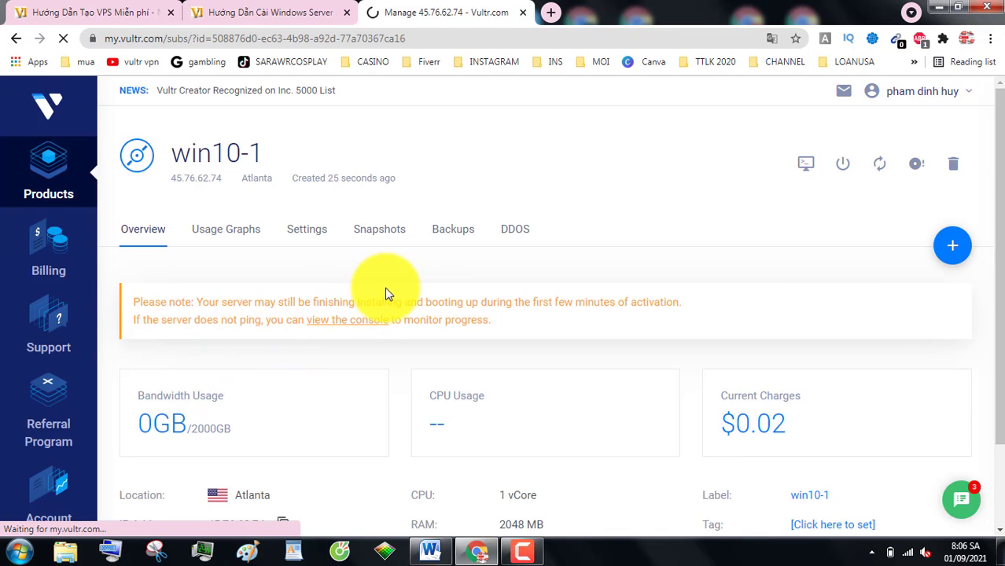
scroll(386, 294, "down", 2)
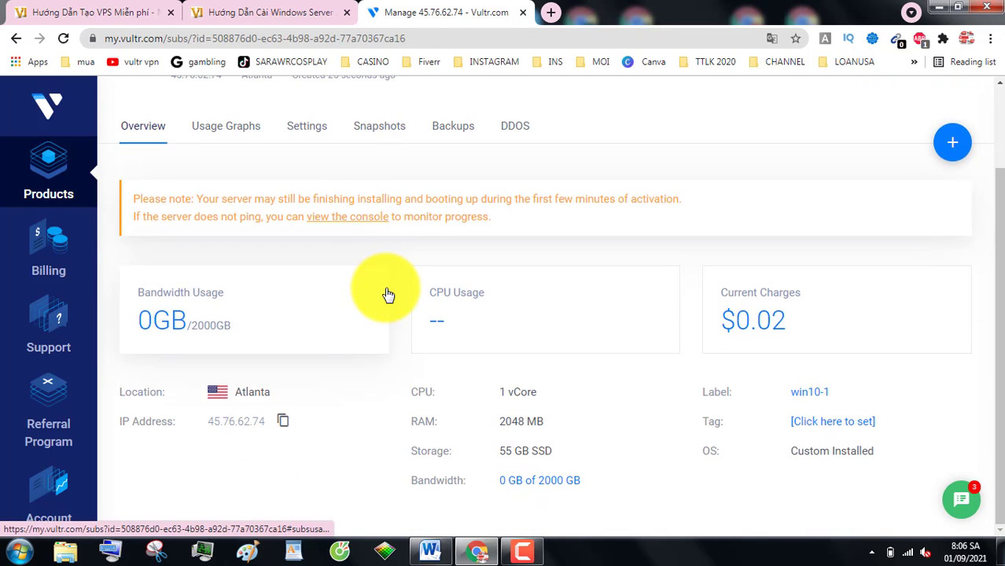
scroll(387, 295, "up", 2)
left_click_drag(142, 307, 576, 320)
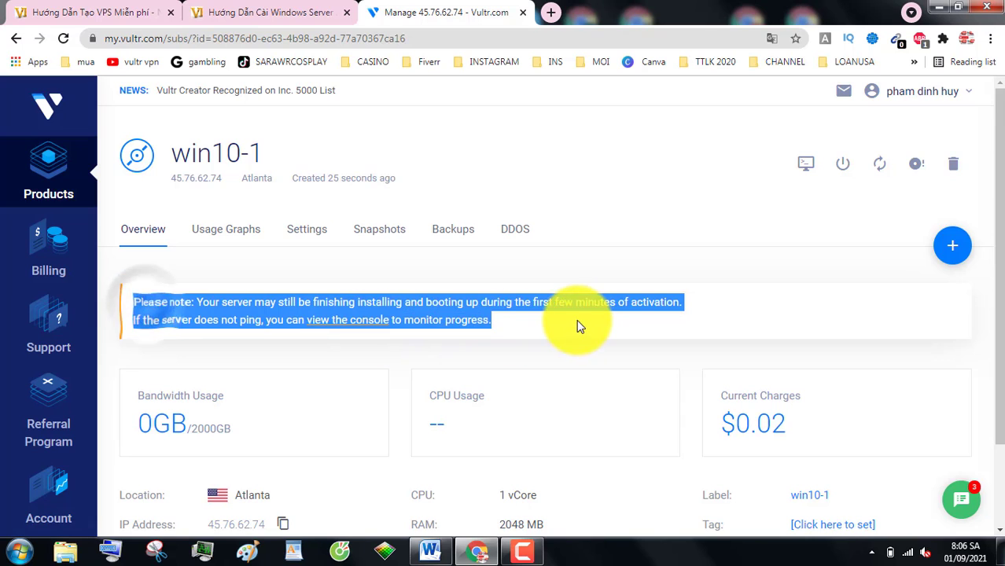
left_click(523, 314)
left_click(63, 37)
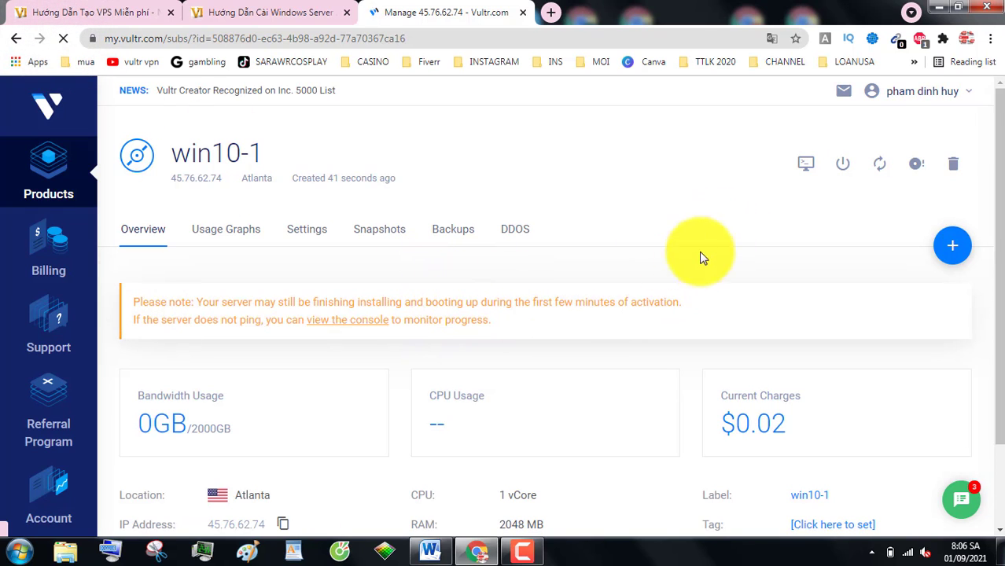
- Open the win10-1 server's console in a maximized window and start Windows Setup with English (United States) and the US keyboard
left_click(805, 167)
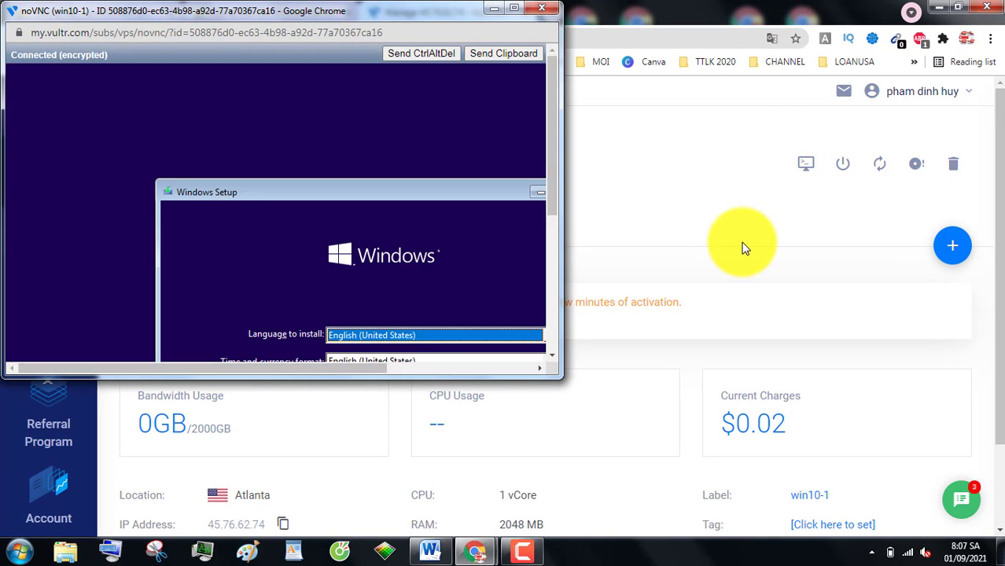
double_click(515, 13)
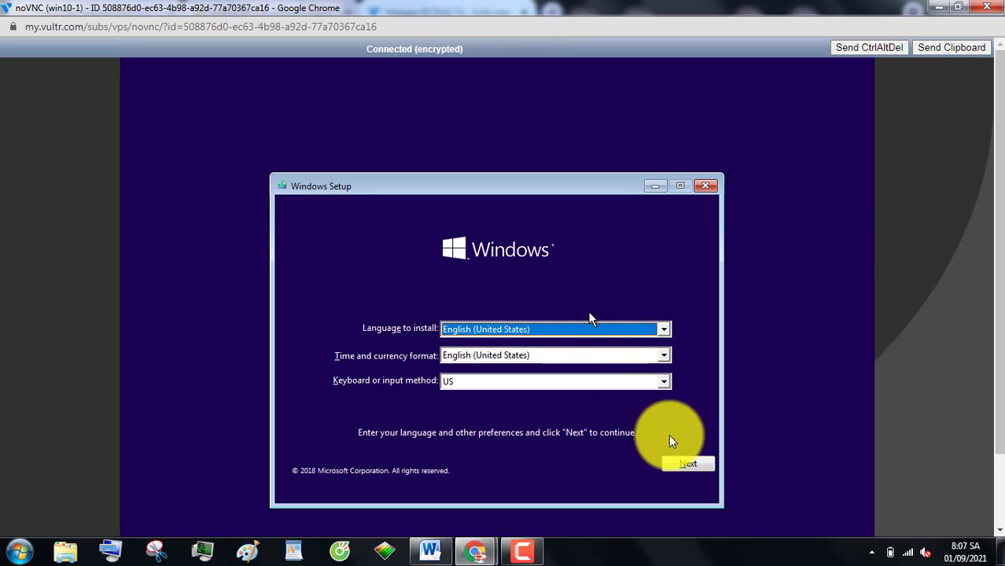
left_click(688, 464)
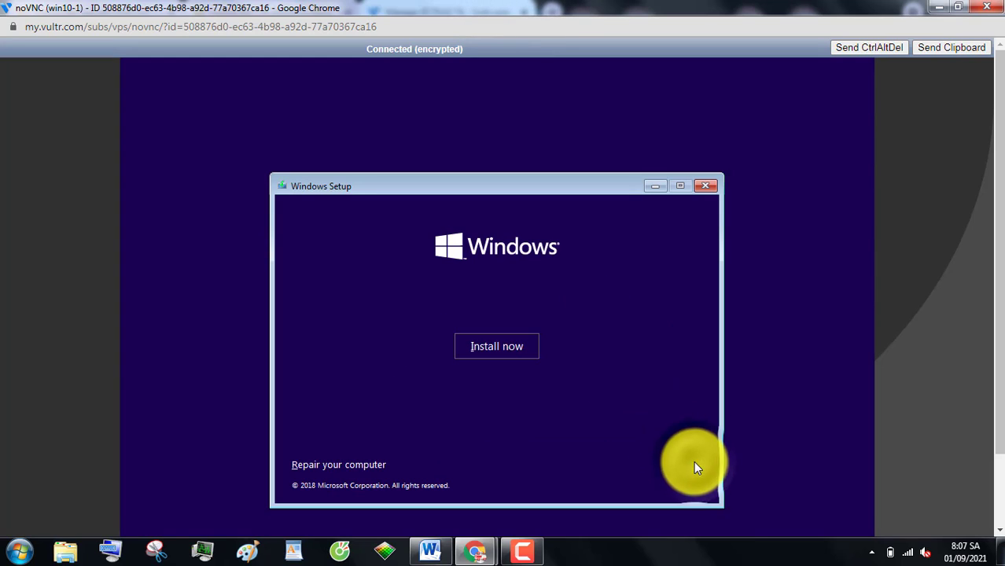
left_click(506, 347)
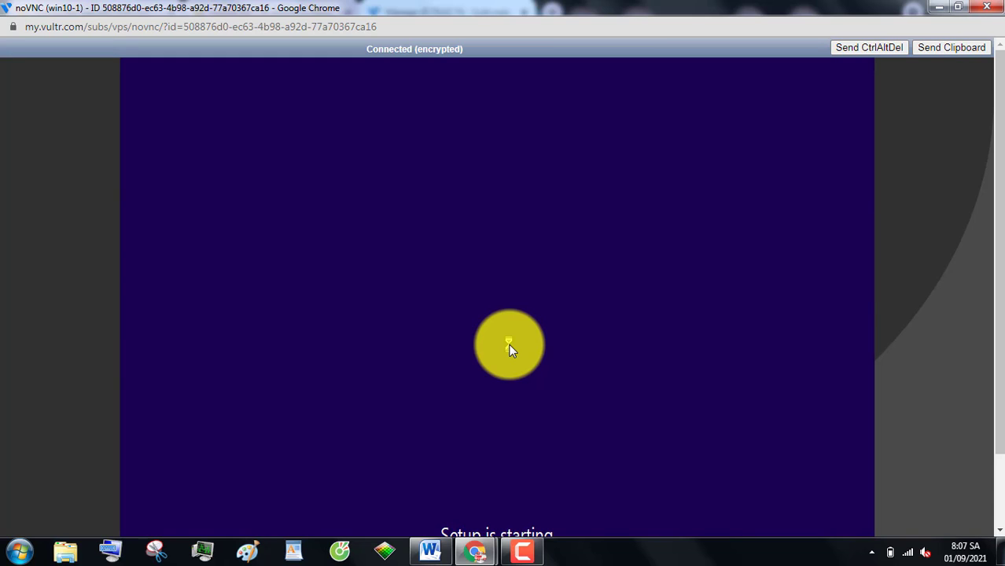
- Accept the Windows license terms and choose the Custom: Install Windows only (advanced) installation type
left_click_drag(997, 253, 997, 340)
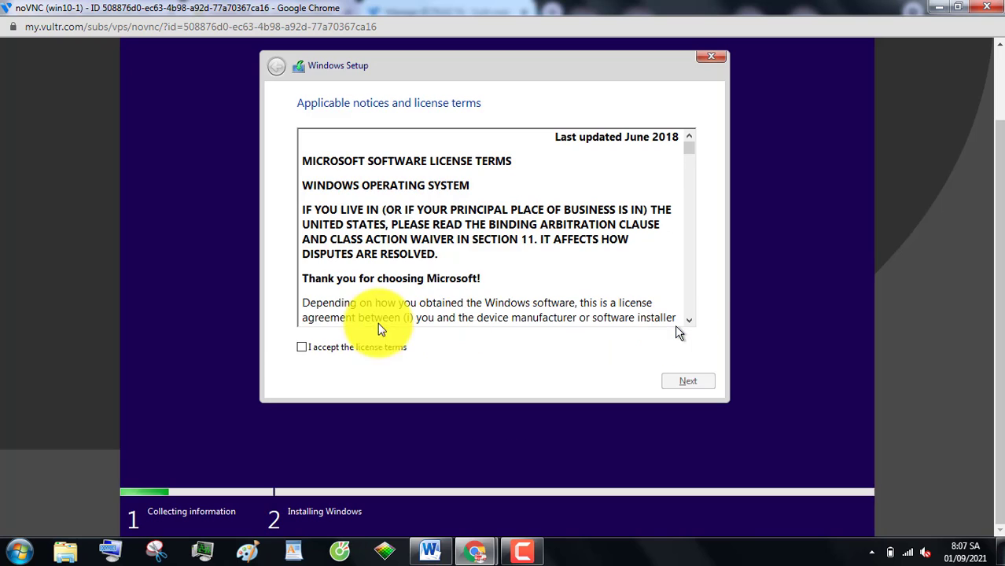
left_click(304, 347)
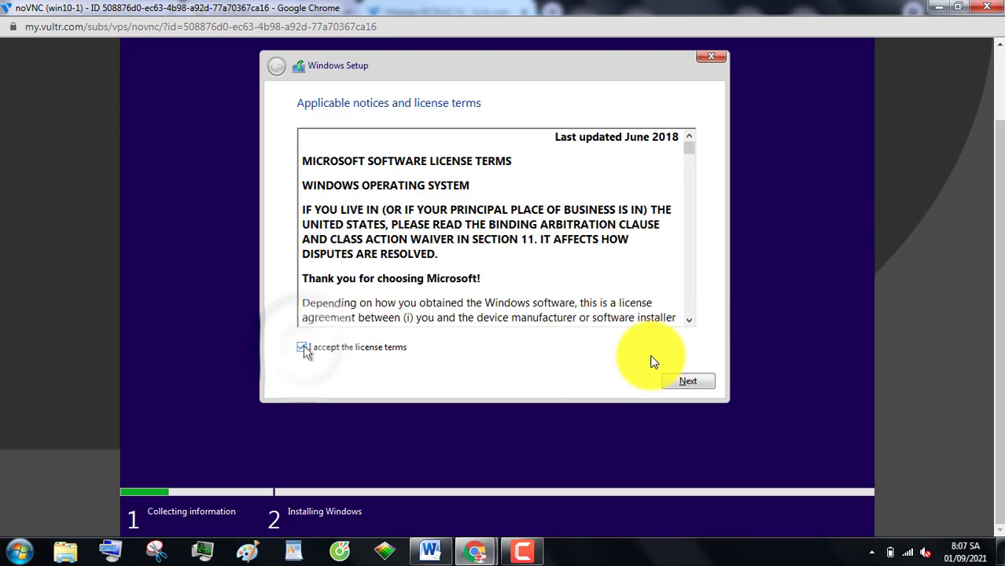
left_click(692, 382)
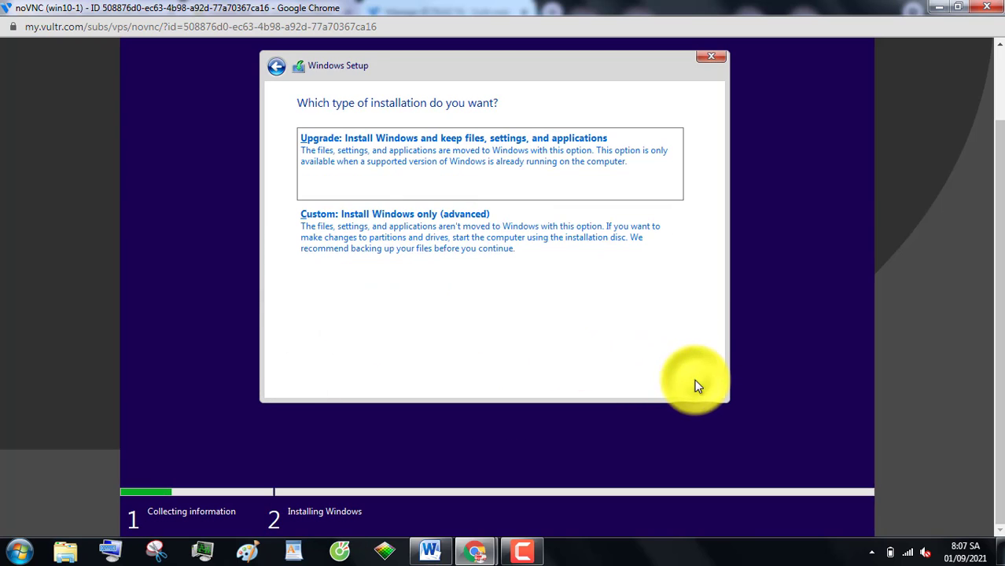
left_click(400, 227)
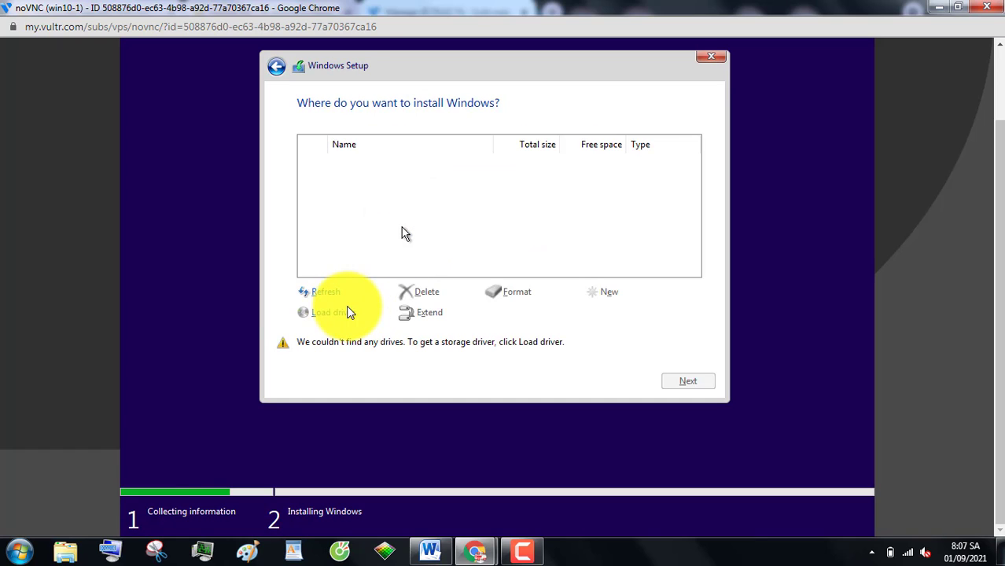
- Load storage drivers from the Win10_ltsc_x64FRE_en-us folder on CD drive D
left_click(341, 312)
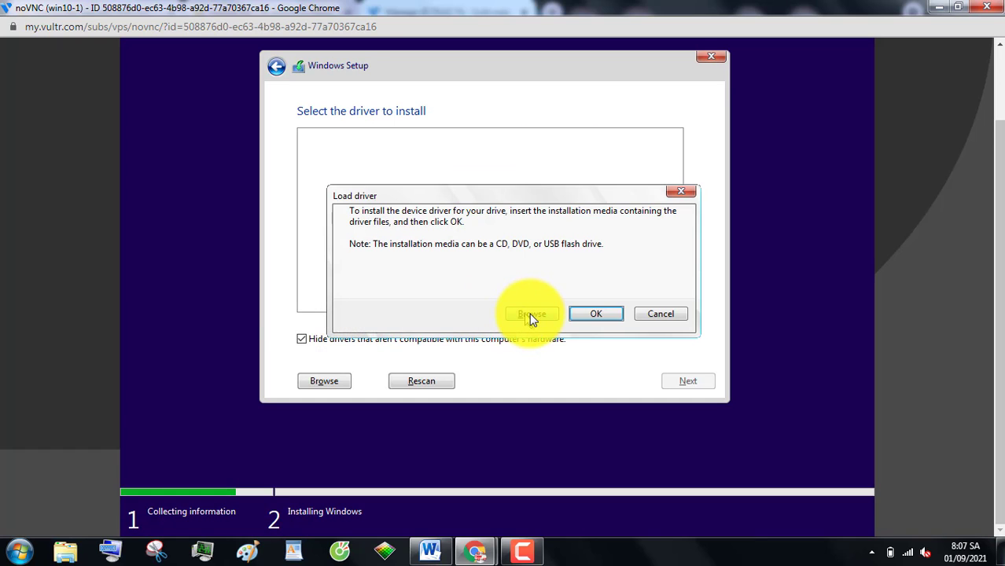
left_click(529, 313)
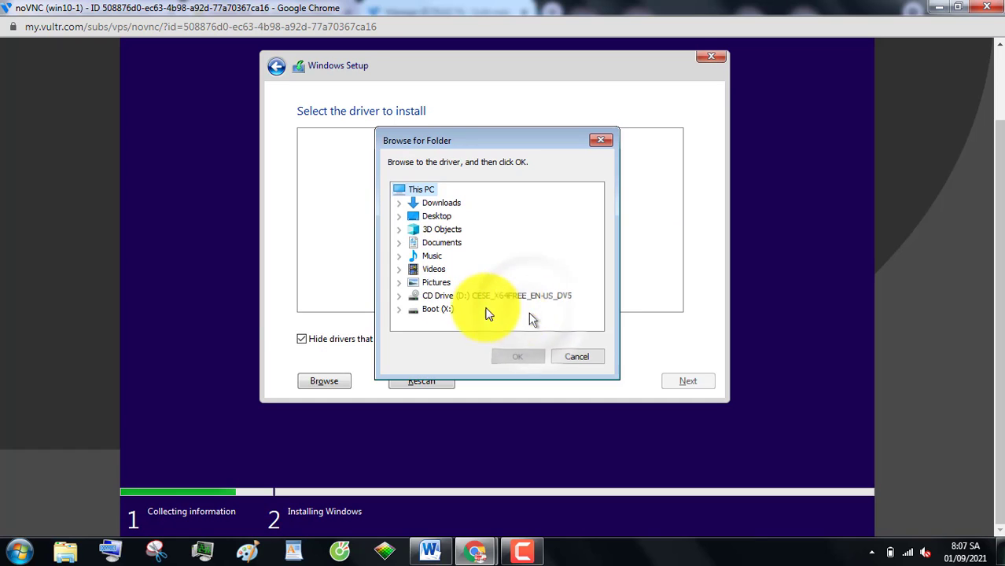
left_click(400, 295)
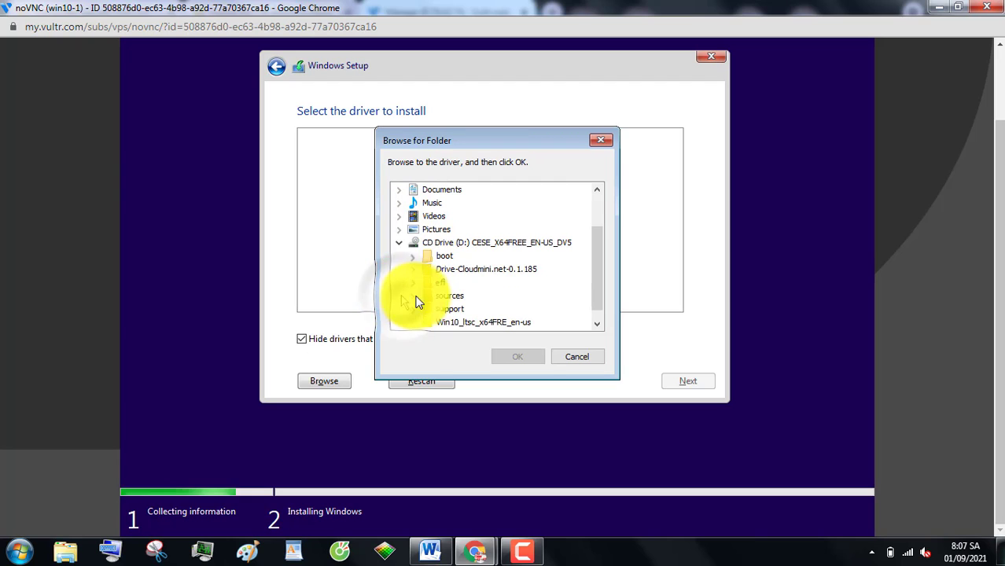
left_click(469, 322)
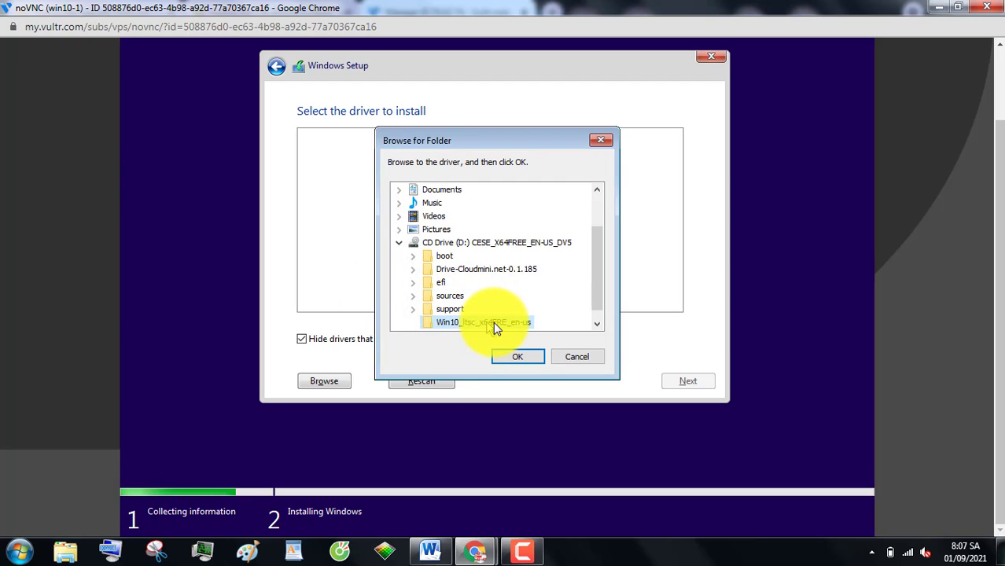
left_click(518, 356)
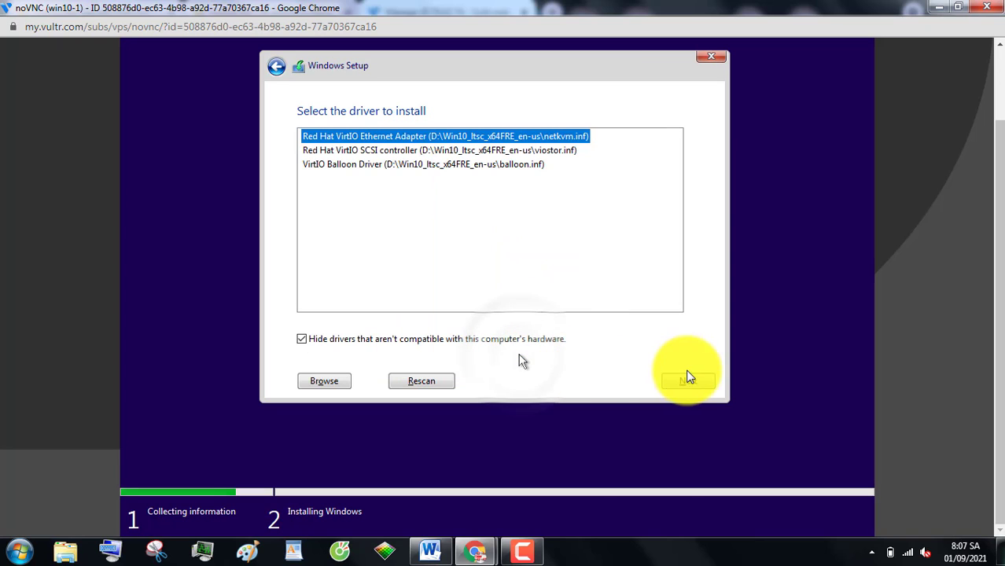
- Install the VirtIO Ethernet Adapter, SCSI controller and Balloon drivers together and start the Windows installation
key("ctrl+a")
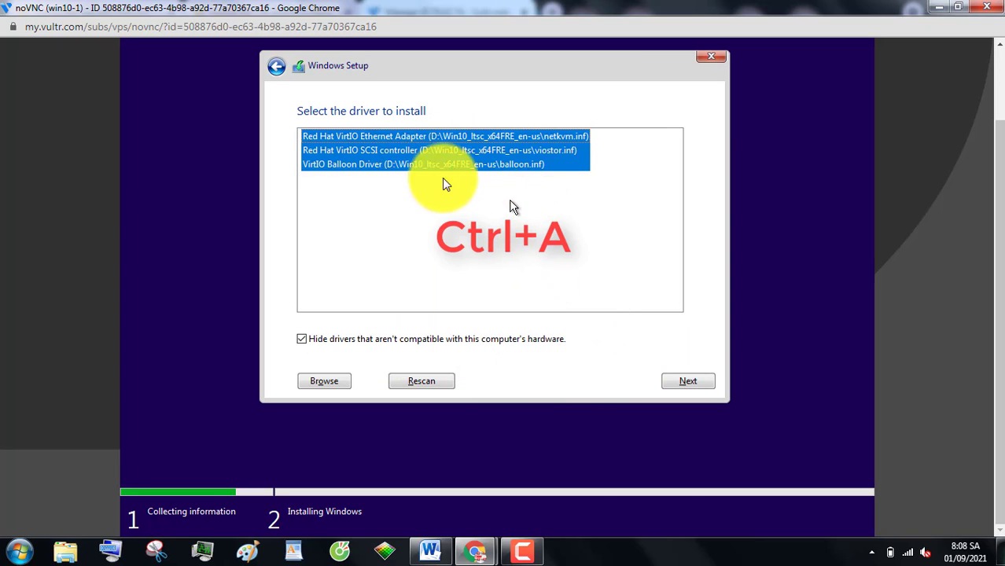
left_click(685, 381)
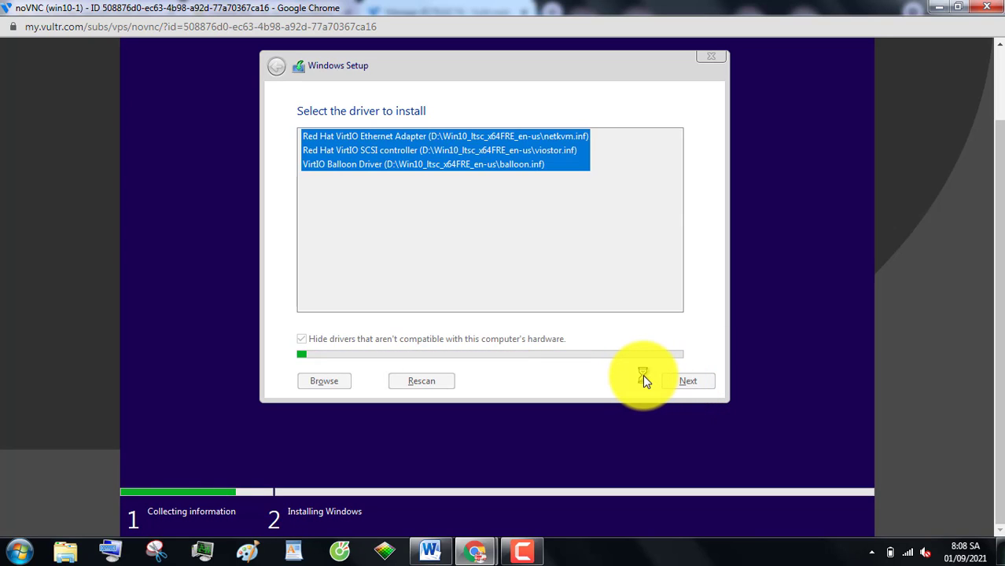
left_click(689, 381)
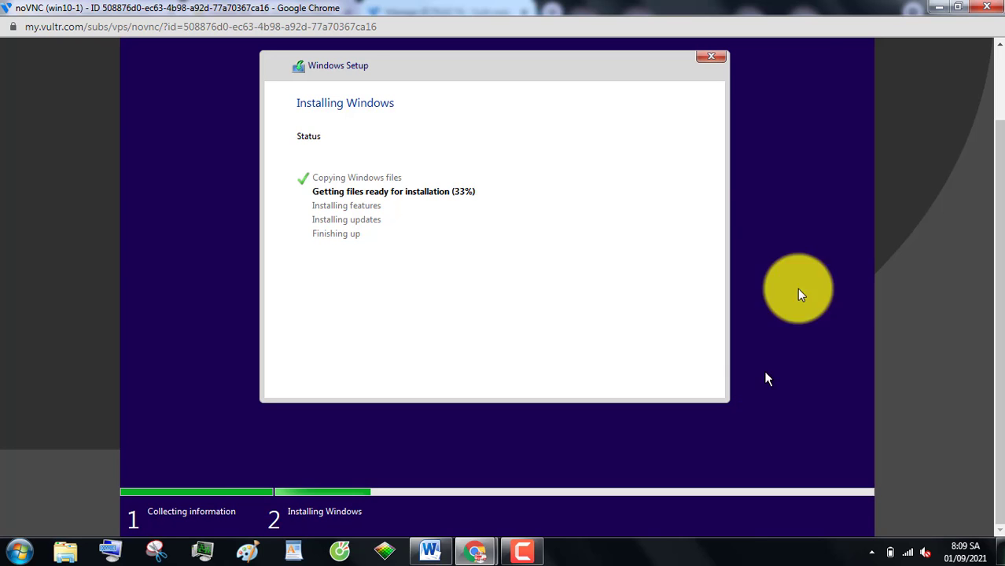
- Minimize the console while Windows installs, then bring it back and maximize it to check the installation progress
left_click(939, 7)
scroll(994, 433, "up", 2)
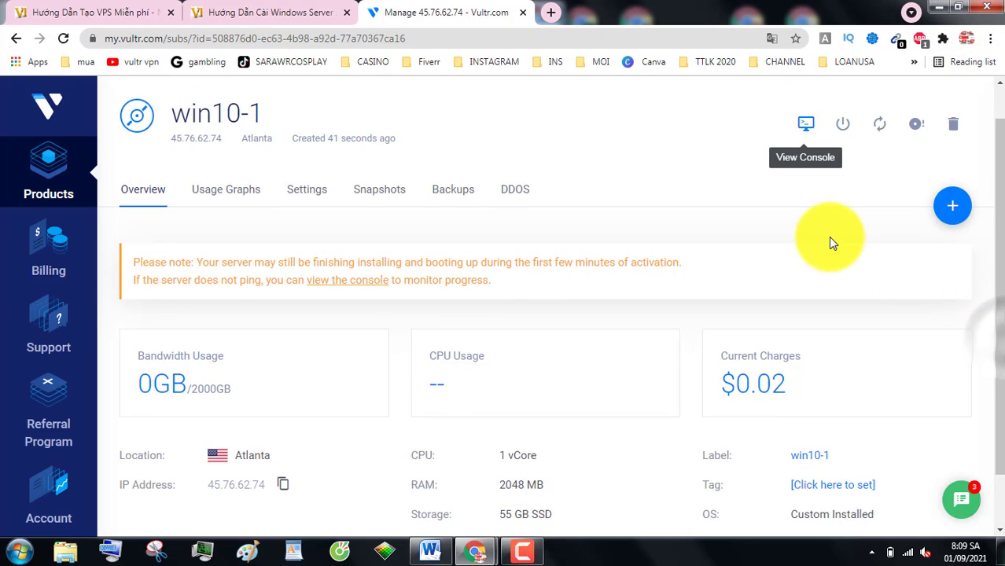
mouse_move(475, 551)
left_click(514, 513)
left_click_drag(377, 28, 717, 138)
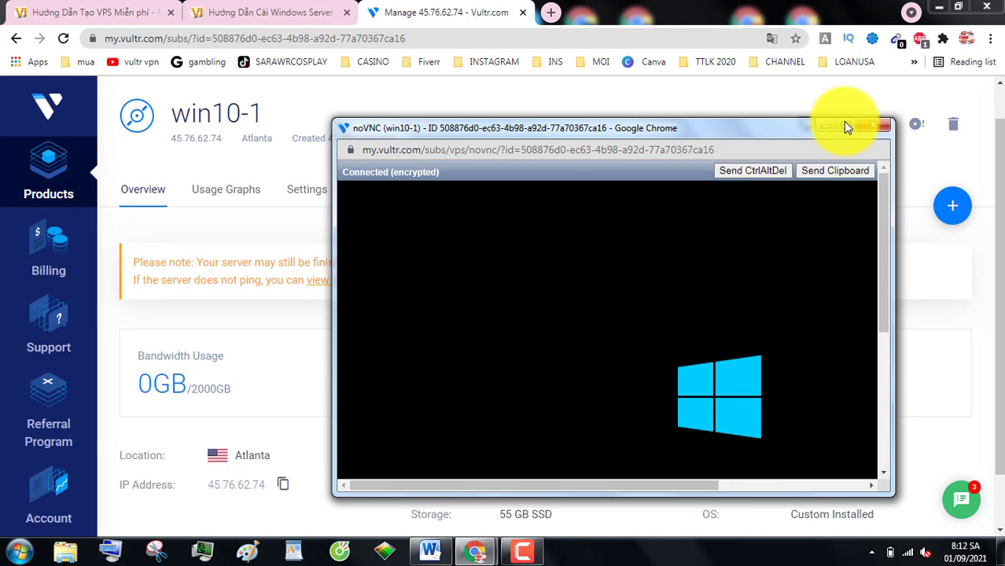
left_click(845, 124)
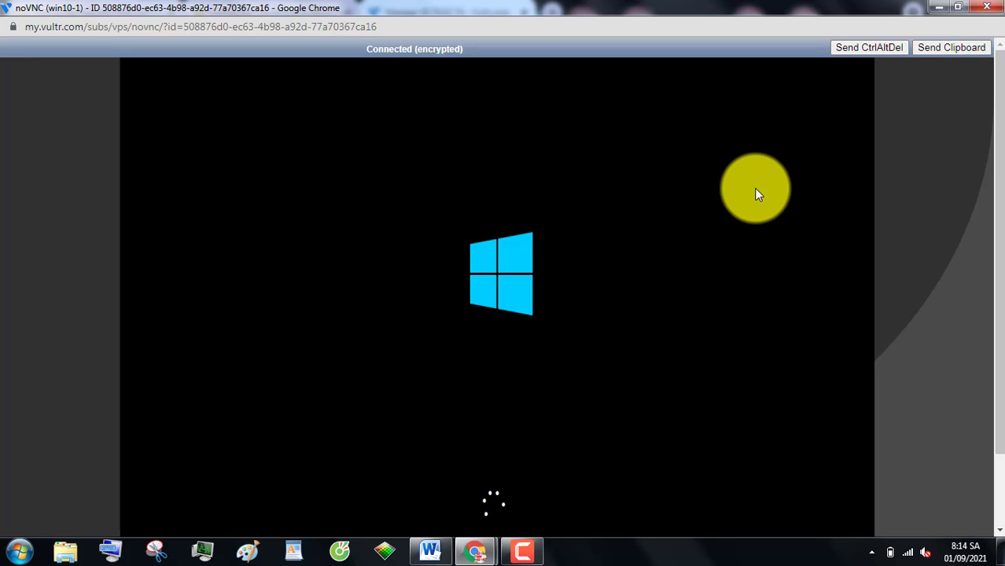
- Restore the console to a smaller window, enlarge it to follow the setup, and dismiss the local Windows activation notice
left_click(958, 6)
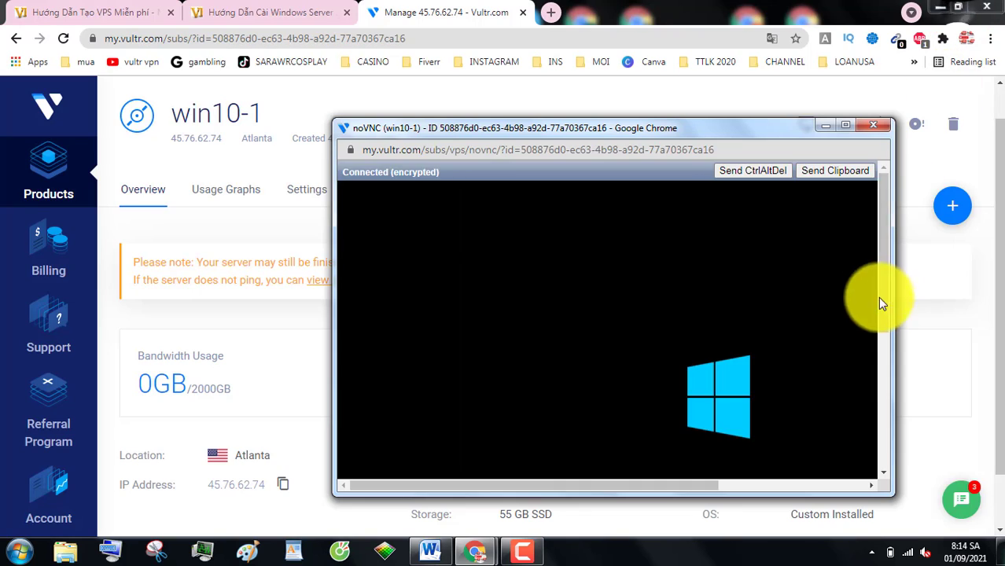
left_click_drag(762, 118, 763, 34)
left_click_drag(332, 287, 96, 287)
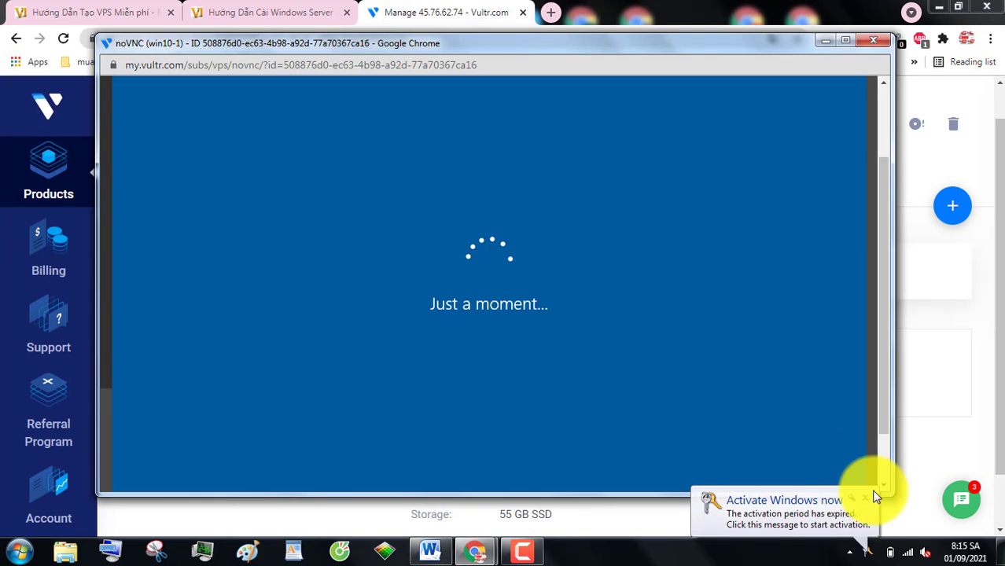
left_click(867, 496)
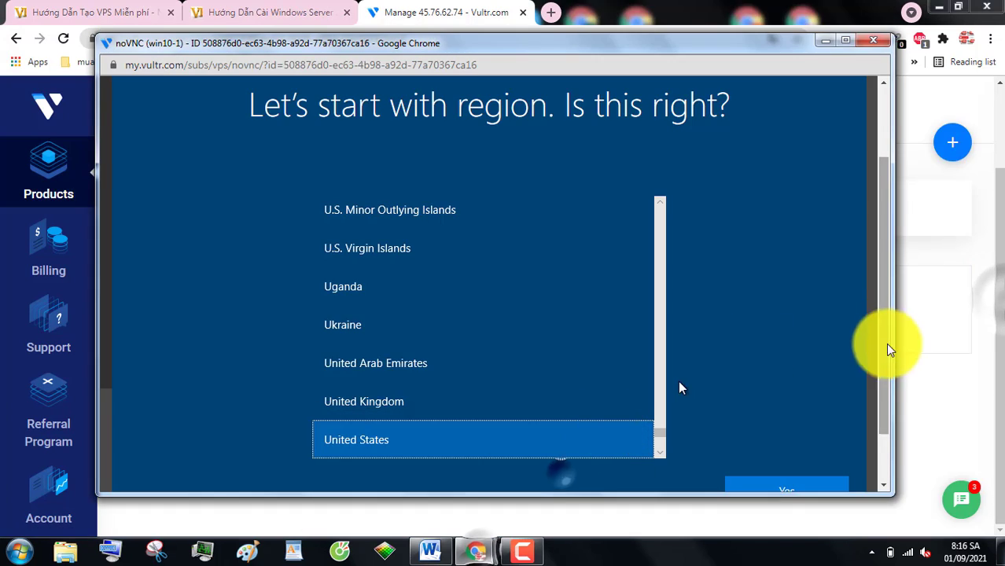
- Maximize the console and confirm United States as the region and US as the keyboard layout
left_click(845, 39)
left_click(772, 472)
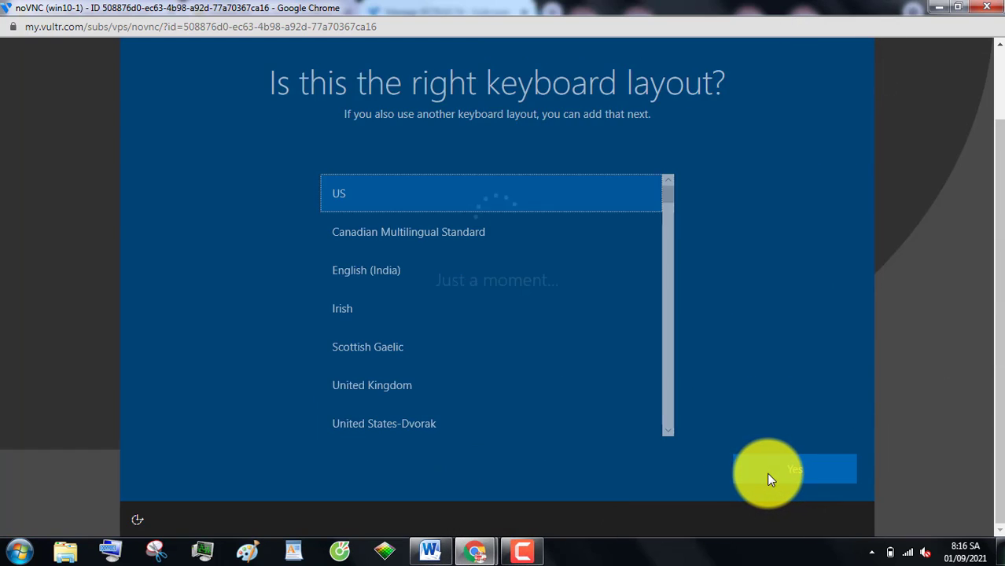
left_click(798, 465)
left_click(792, 470)
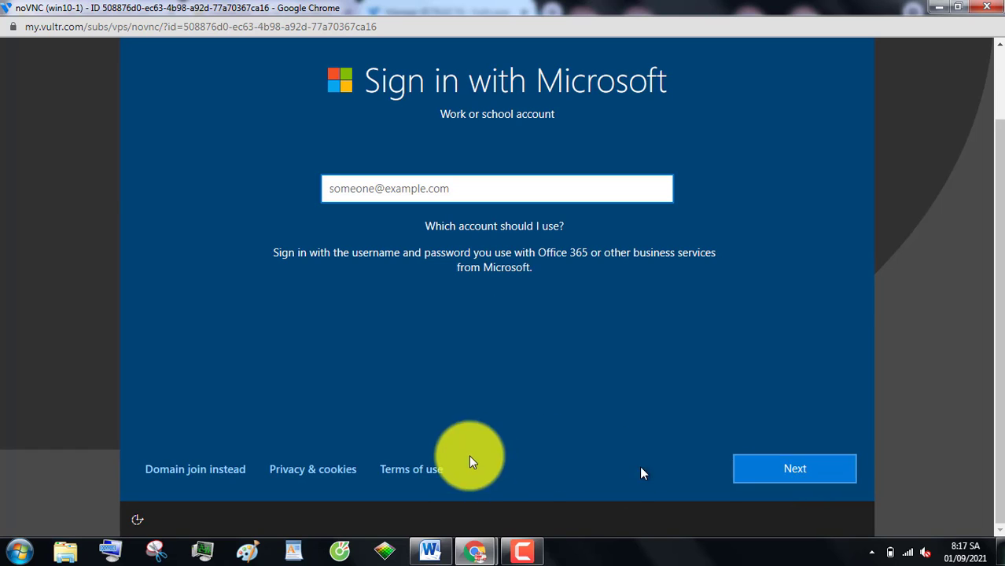
- Choose Domain join instead of a Microsoft account and name the local user xxxgames
left_click(207, 471)
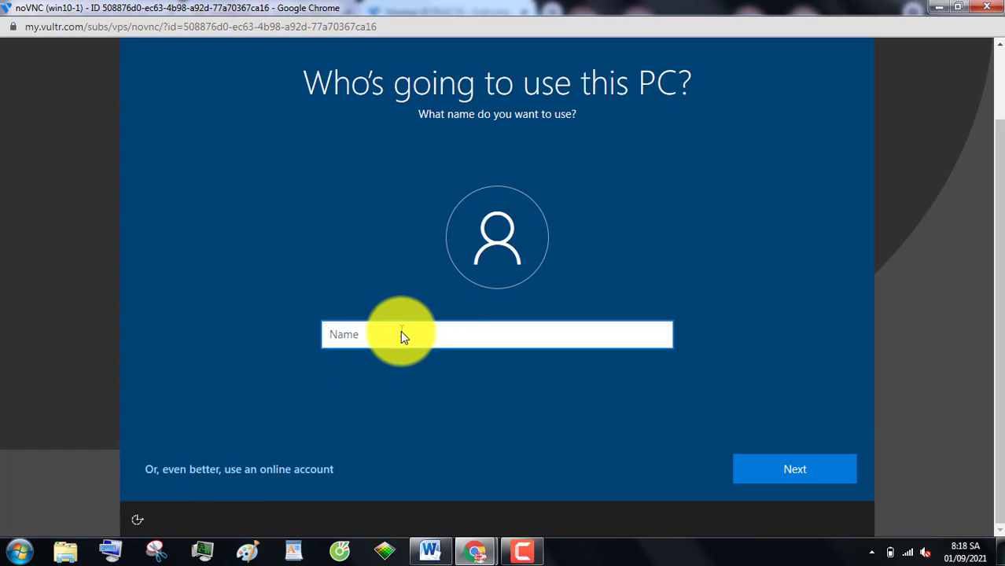
type("xxxgames")
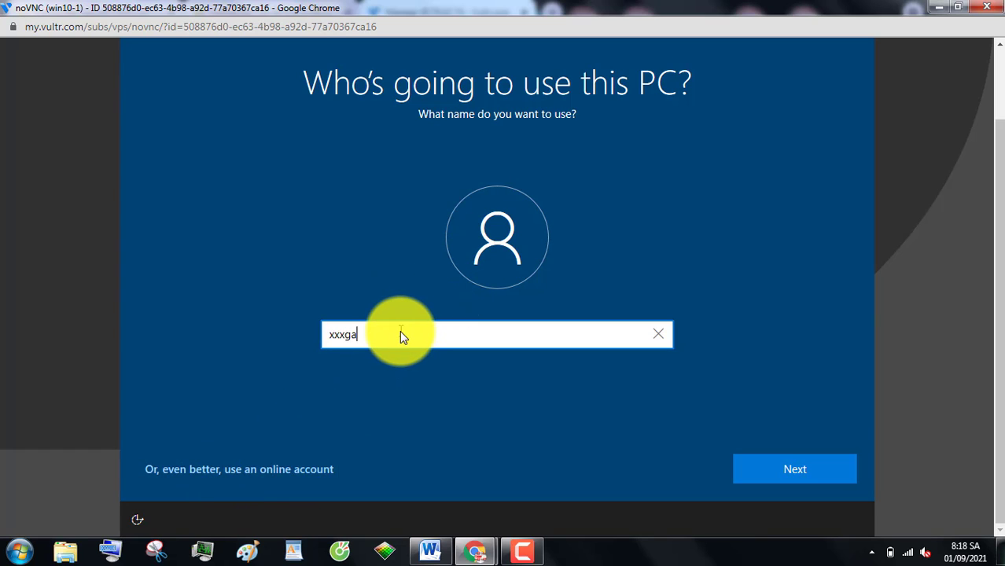
left_click(796, 469)
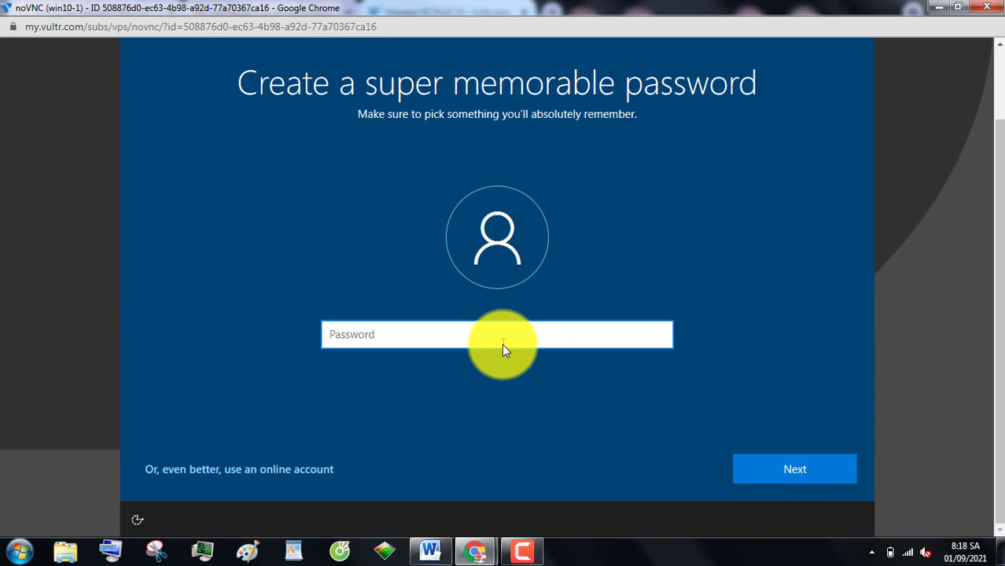
- Create the local account's password and confirm it
type("xxxxxx")
left_click(795, 471)
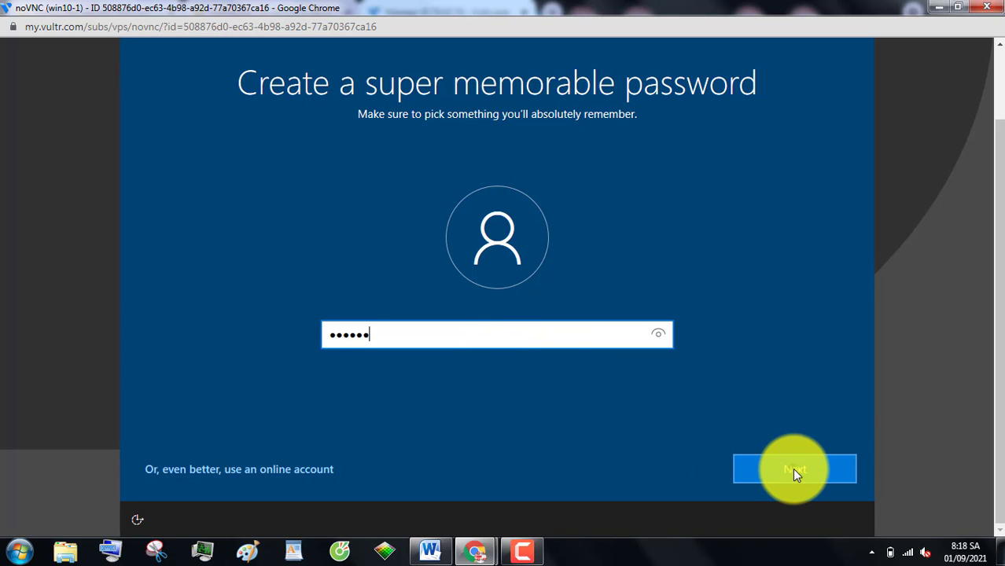
type("xxxxxx")
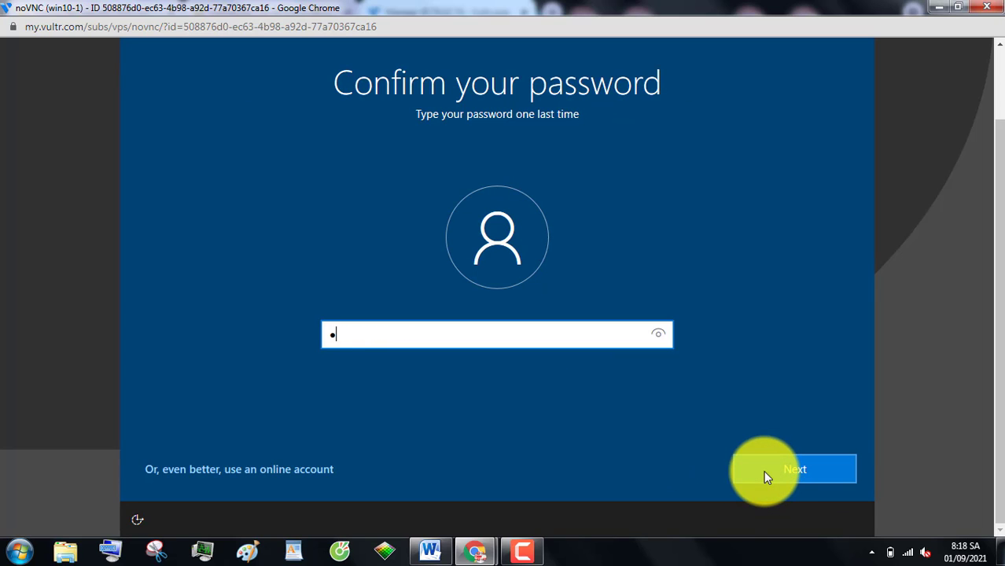
left_click(792, 474)
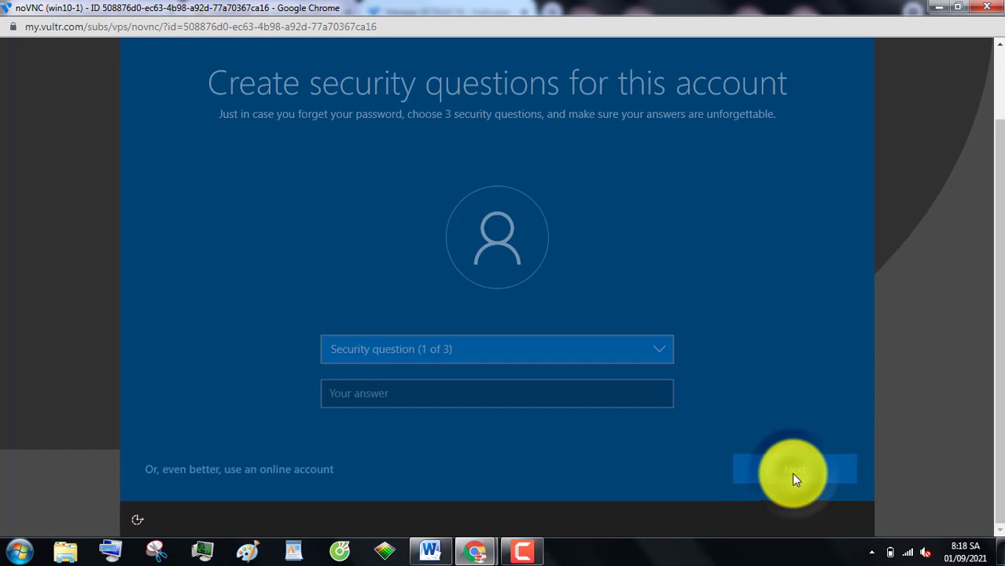
- Choose "What was your first pet's name?" as the first security question and enter its security answer
left_click(516, 397)
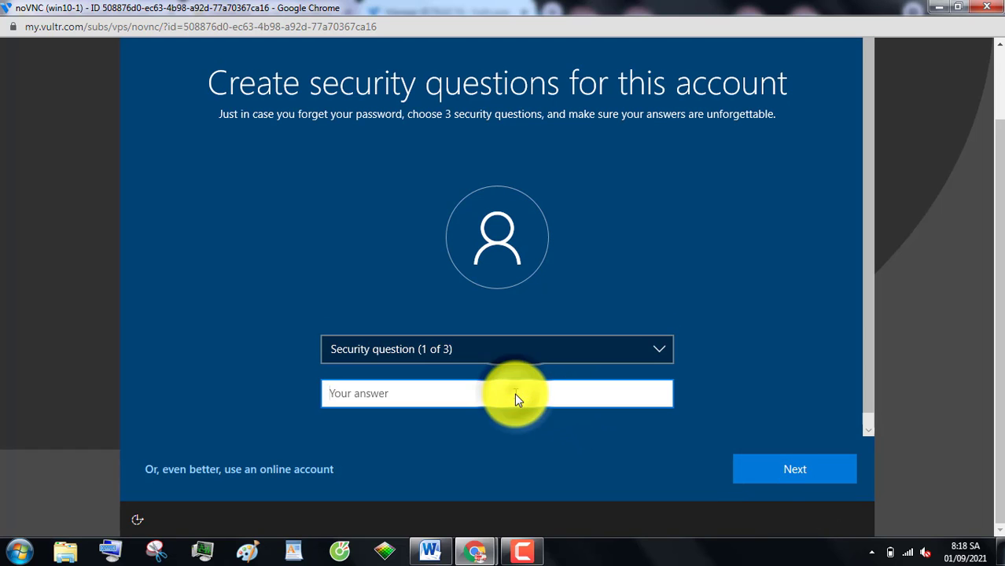
type("4")
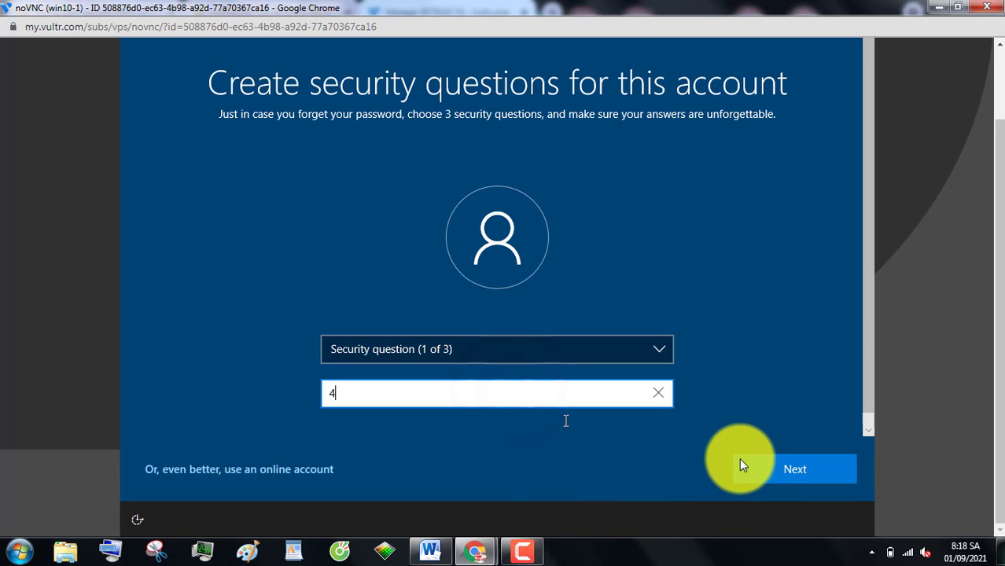
left_click(586, 349)
left_click(575, 368)
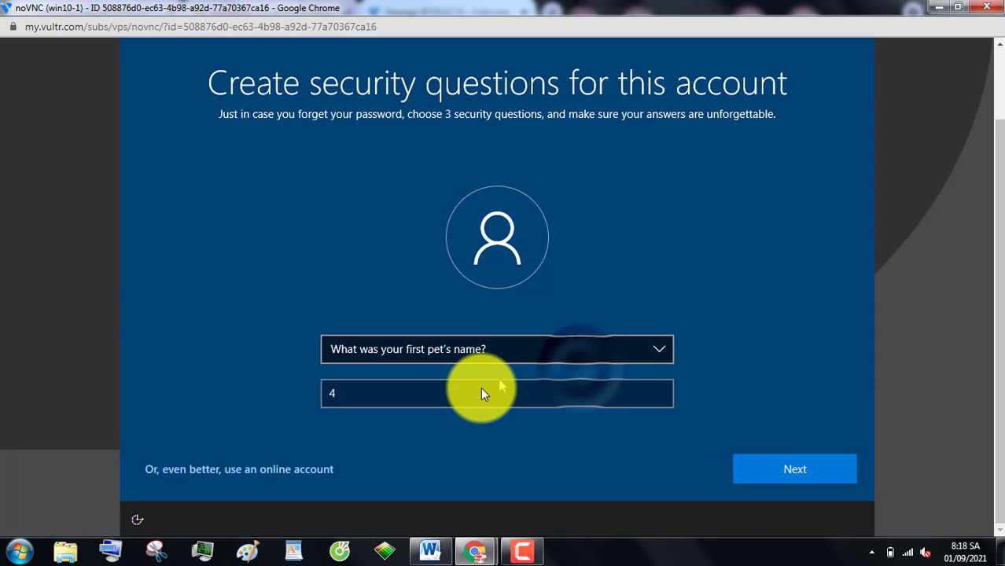
left_click(464, 392)
type("a")
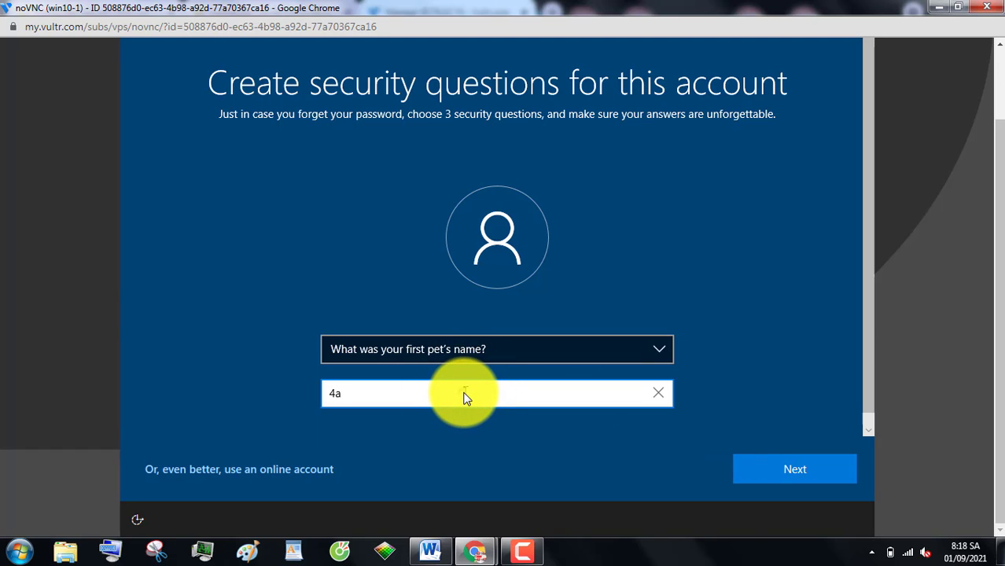
double_click(464, 396)
type("a")
left_click(746, 461)
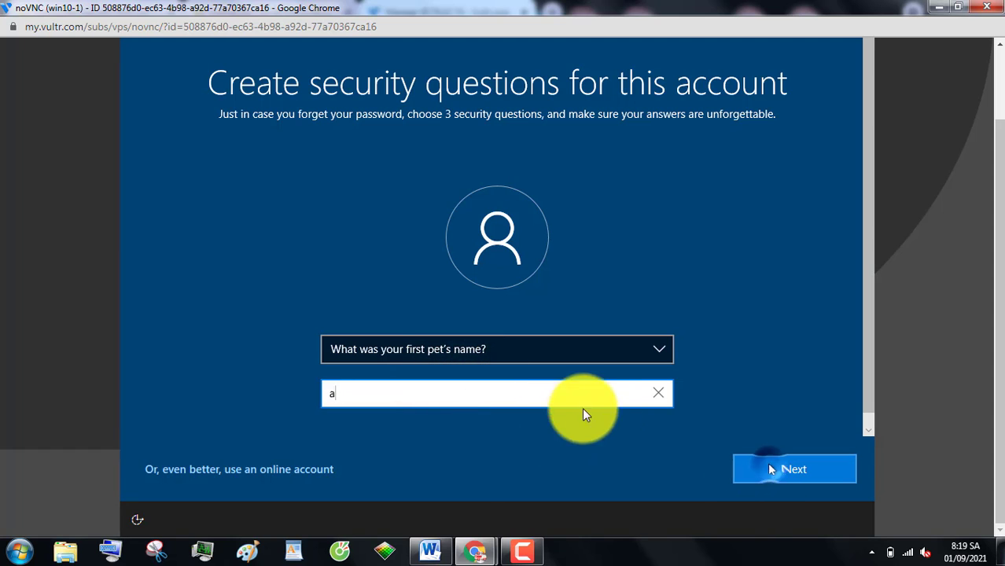
- Choose "What's the name of the city where you were born?" as the second security question and enter its security answer
left_click(540, 354)
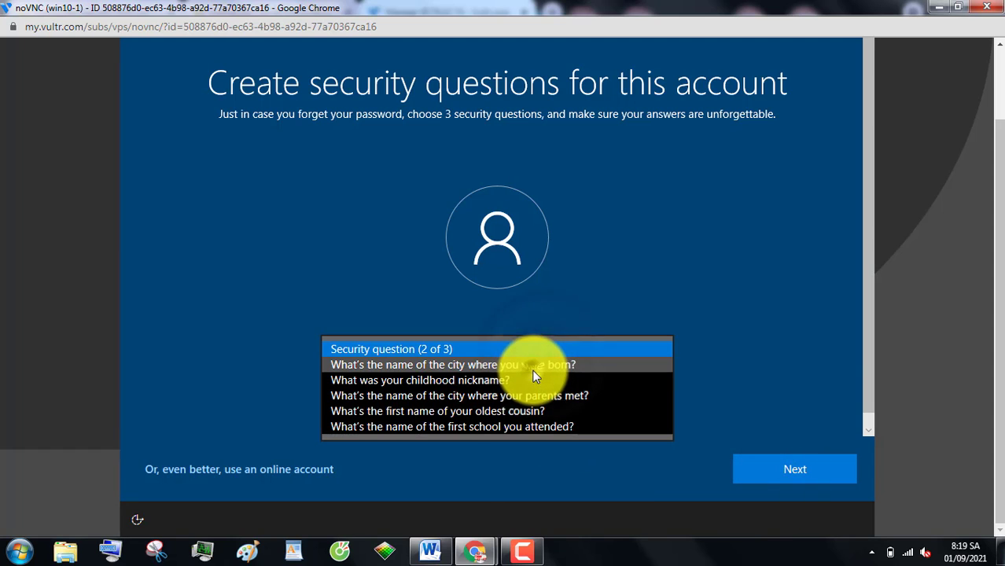
left_click(470, 365)
left_click(467, 391)
type("b")
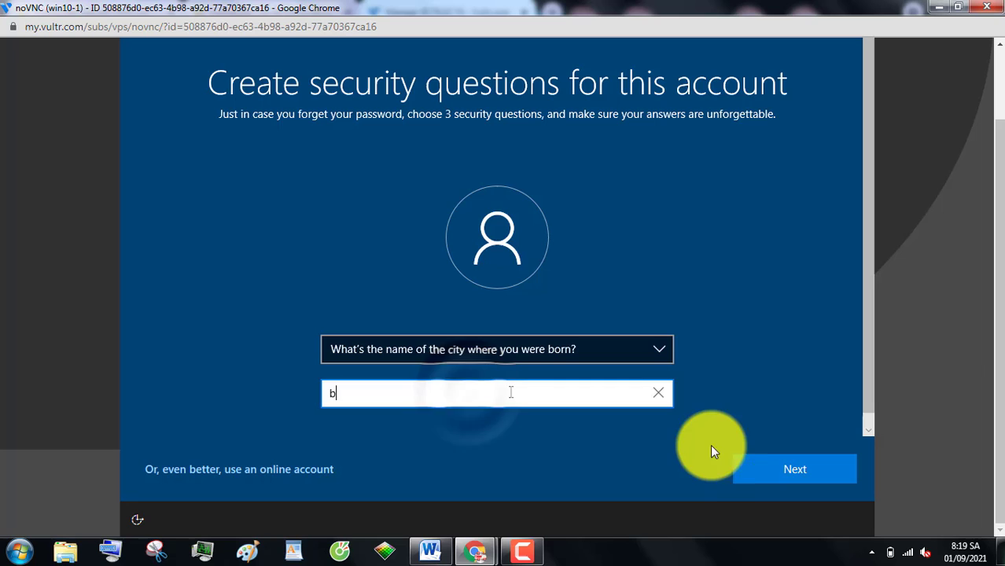
left_click(757, 464)
- Choose "What's the name of the city where your parents met?" as the third security question and enter its security answer
left_click(530, 355)
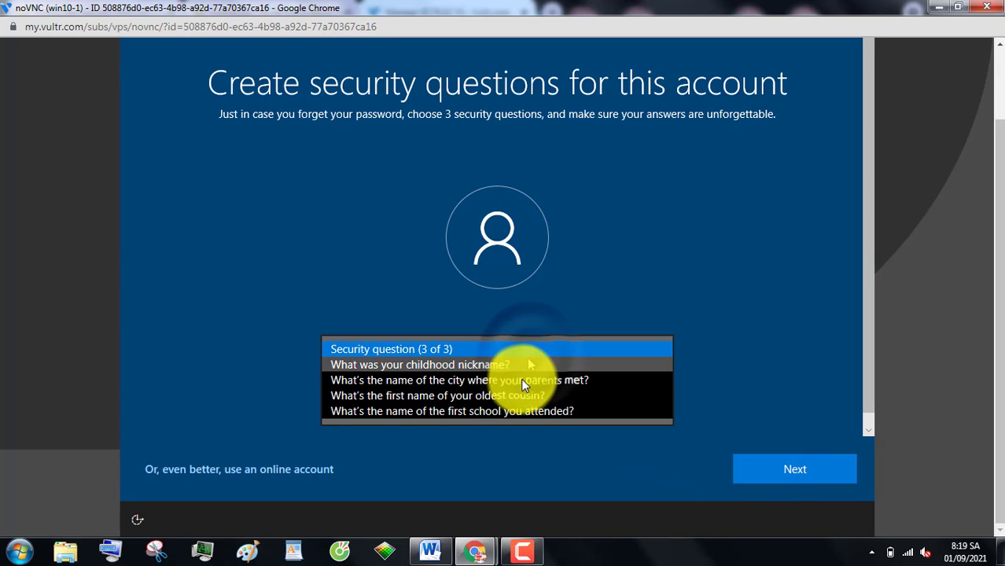
left_click(519, 380)
left_click(515, 393)
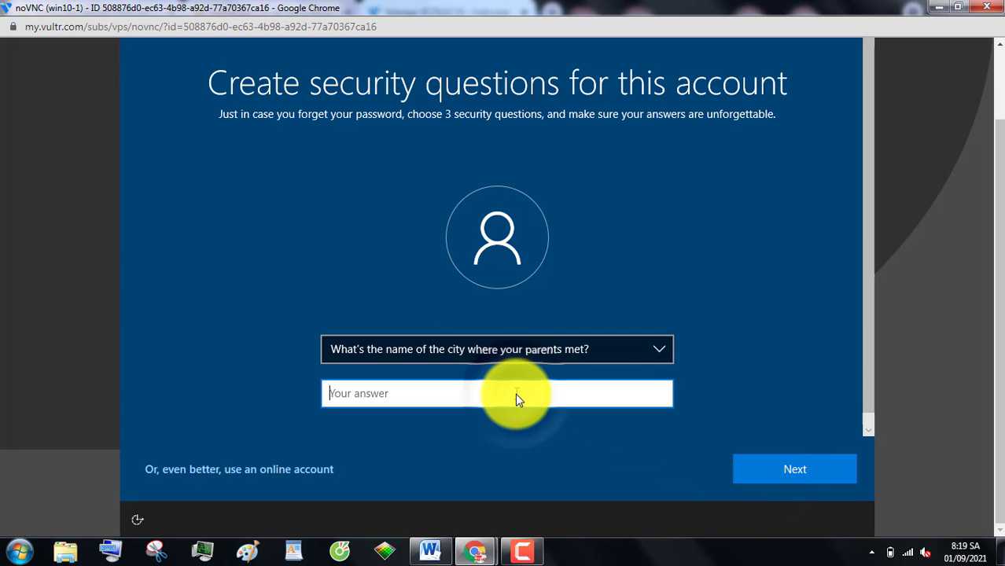
type("c")
left_click(794, 470)
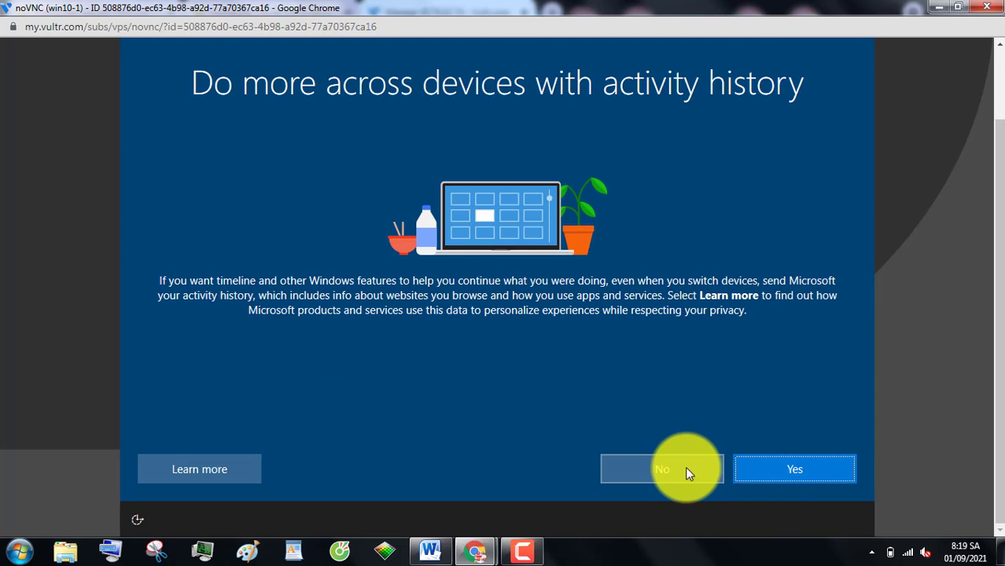
- Decline sending activity history to Microsoft and finish the remaining Windows setup through to the desktop
left_click(681, 468)
left_click(794, 470)
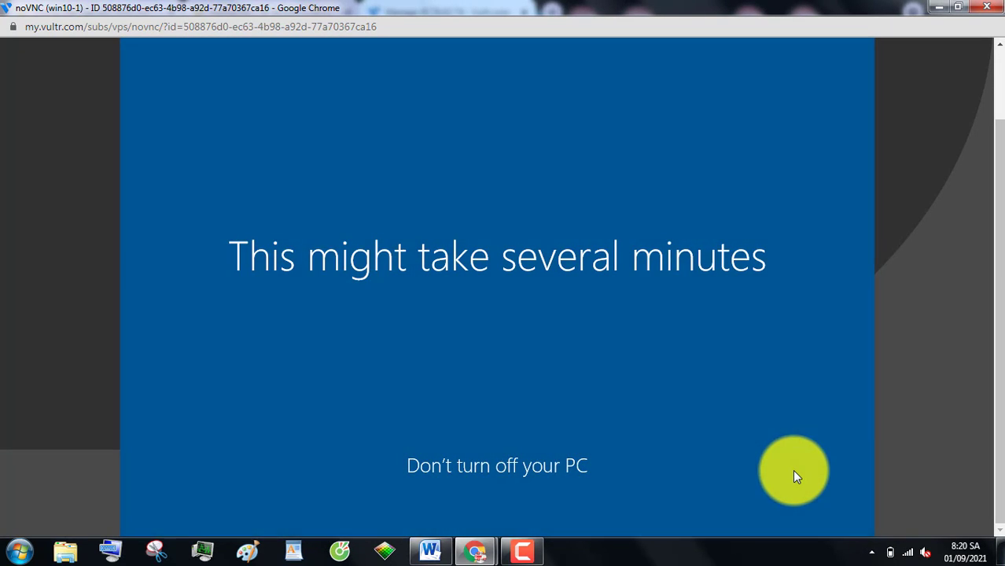
scroll(997, 145, "up", 2)
scroll(997, 146, "down", 2)
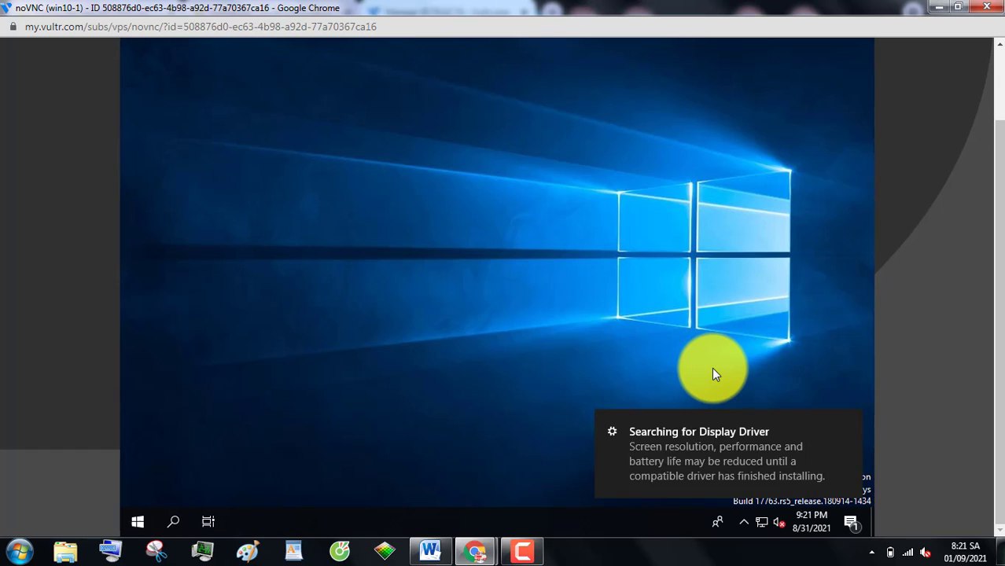
- Show the hidden notification icons on the new Windows desktop and refresh the desktop
left_click(744, 521)
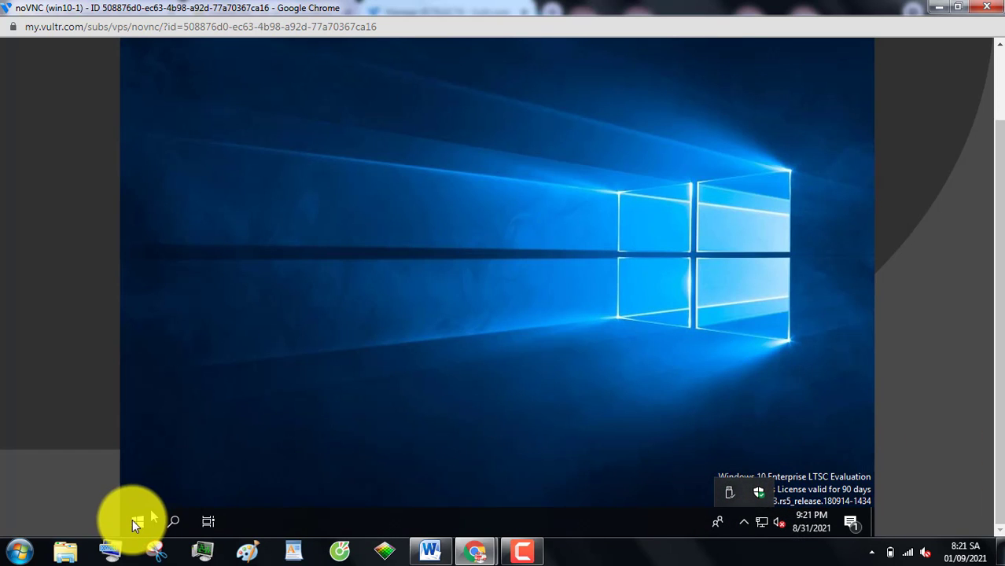
right_click(298, 319)
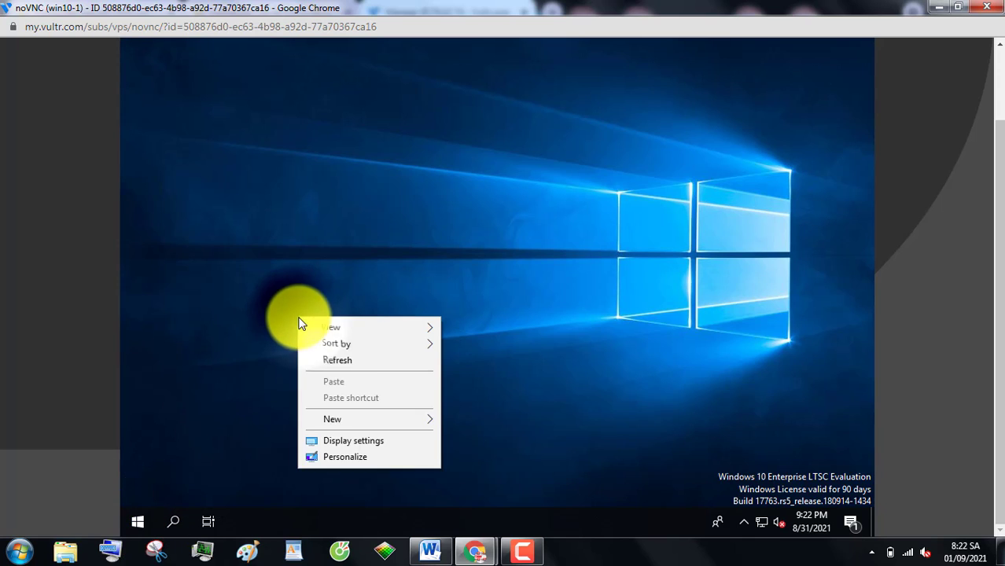
left_click(342, 359)
- Open the desktop's personalization settings and bring up the screen saver settings from the lock screen options
right_click(447, 199)
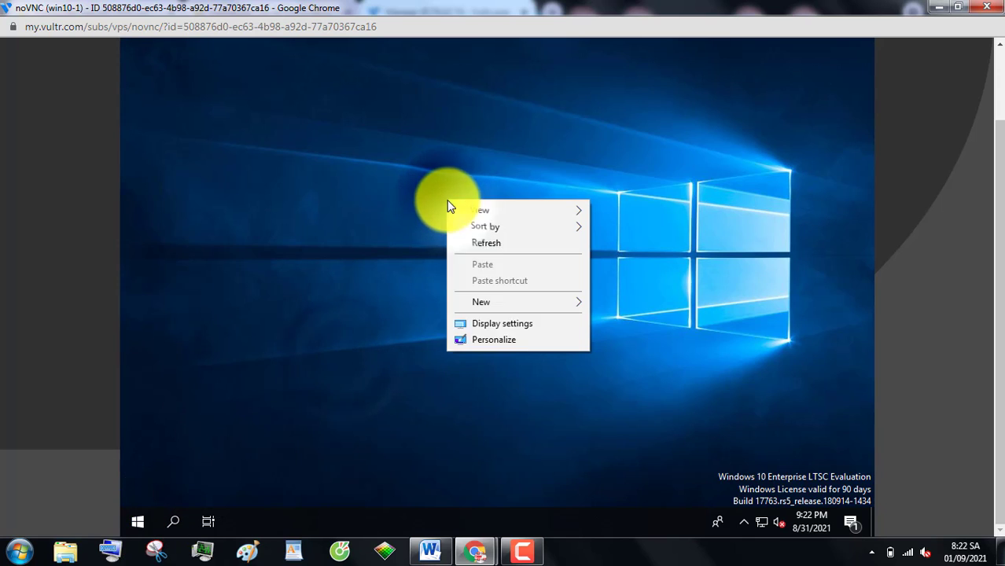
left_click(498, 346)
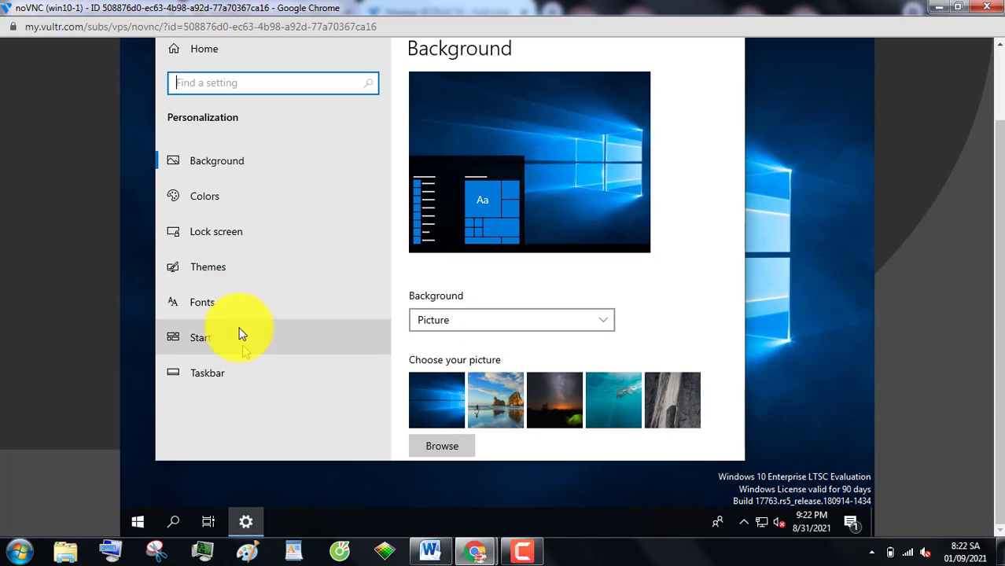
scroll(994, 248, "up", 1)
scroll(871, 322, "up", 1)
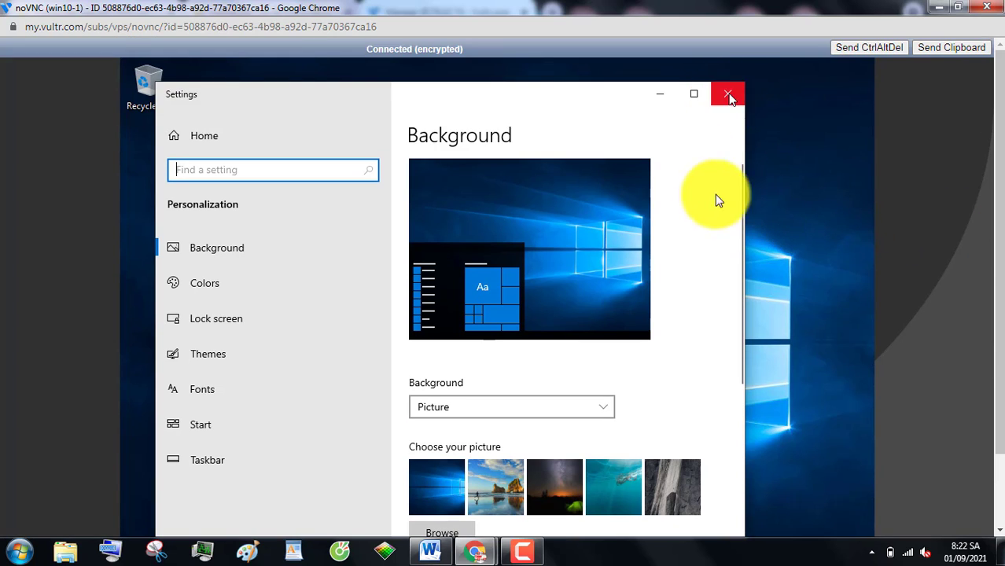
scroll(978, 254, "down", 2)
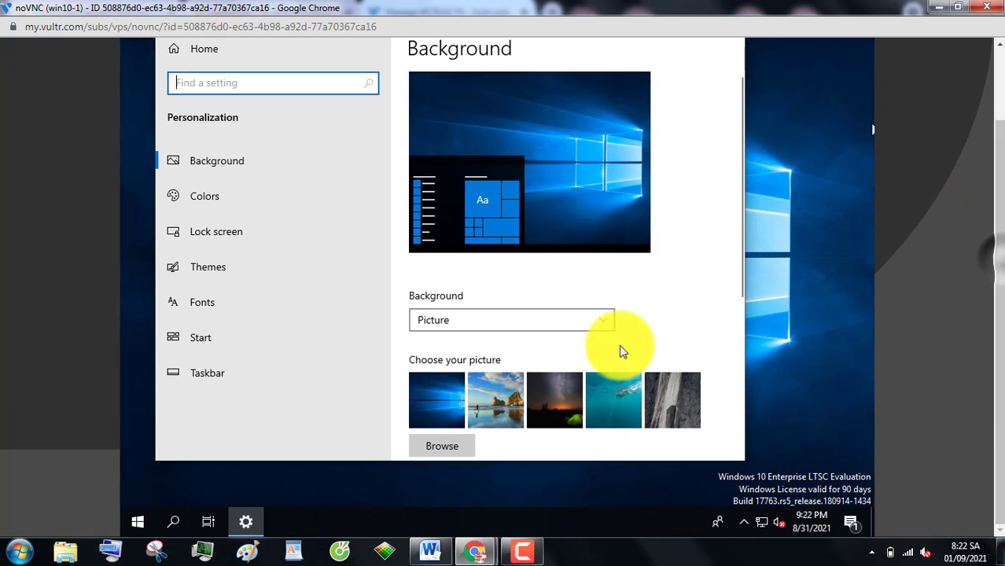
left_click(217, 236)
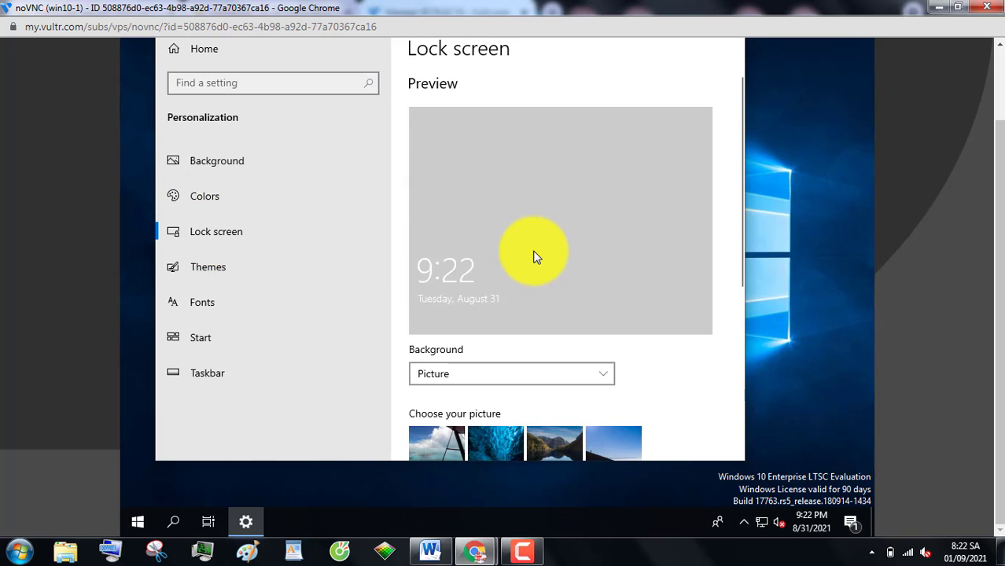
scroll(550, 260, "down", 5)
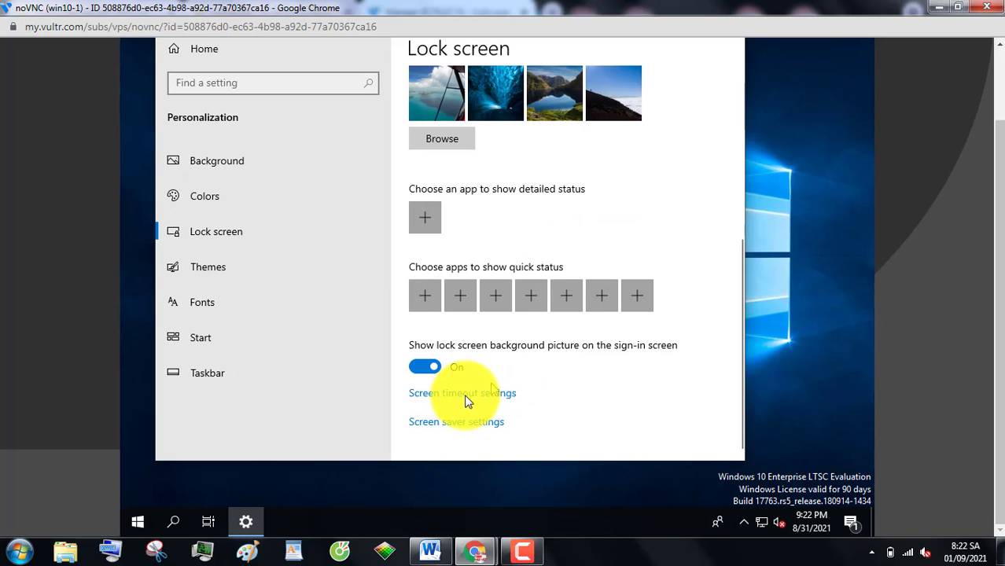
left_click(454, 425)
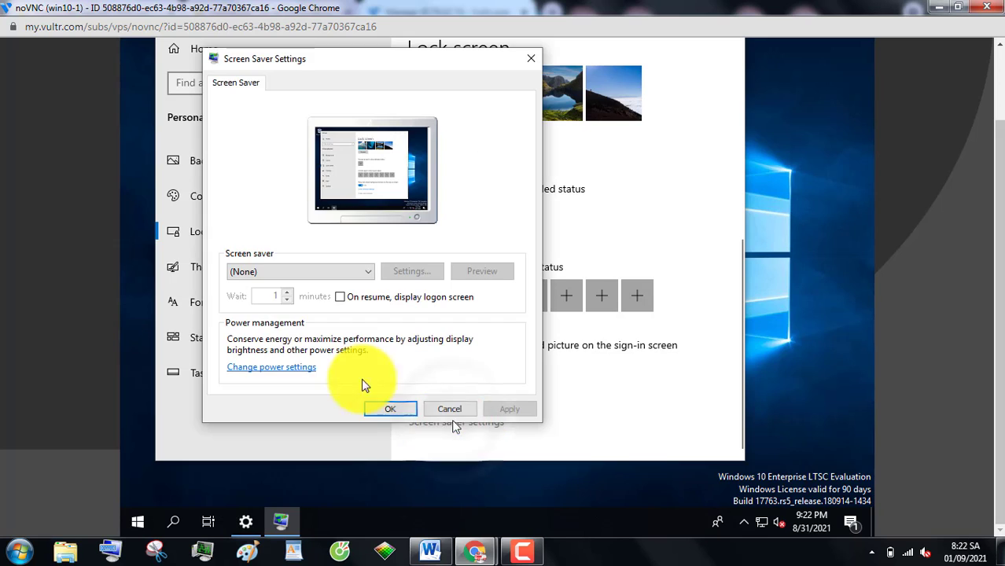
- Open the power settings, set the Balanced plan to Never turn off the display, and save the change
left_click(289, 369)
left_click(738, 167)
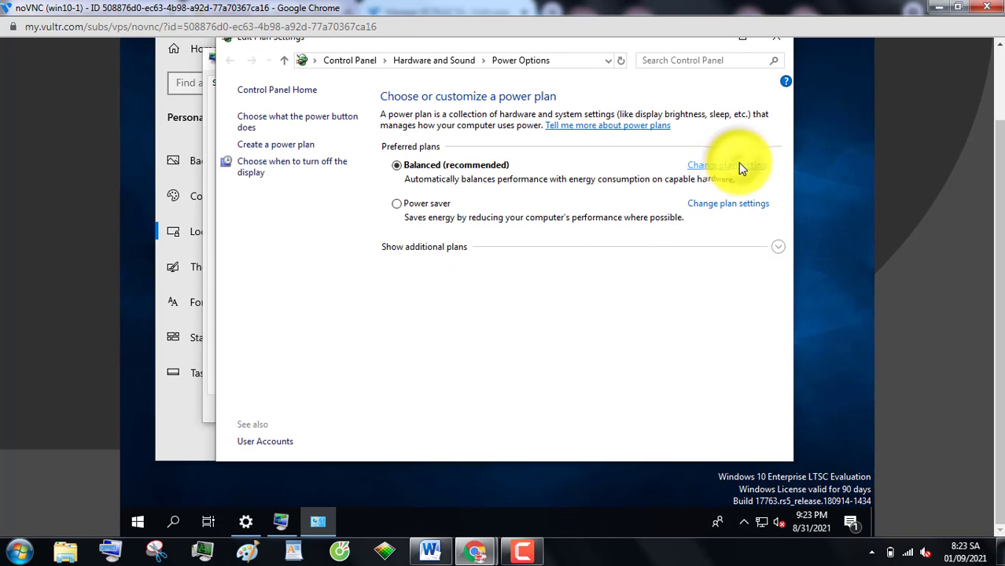
left_click(481, 150)
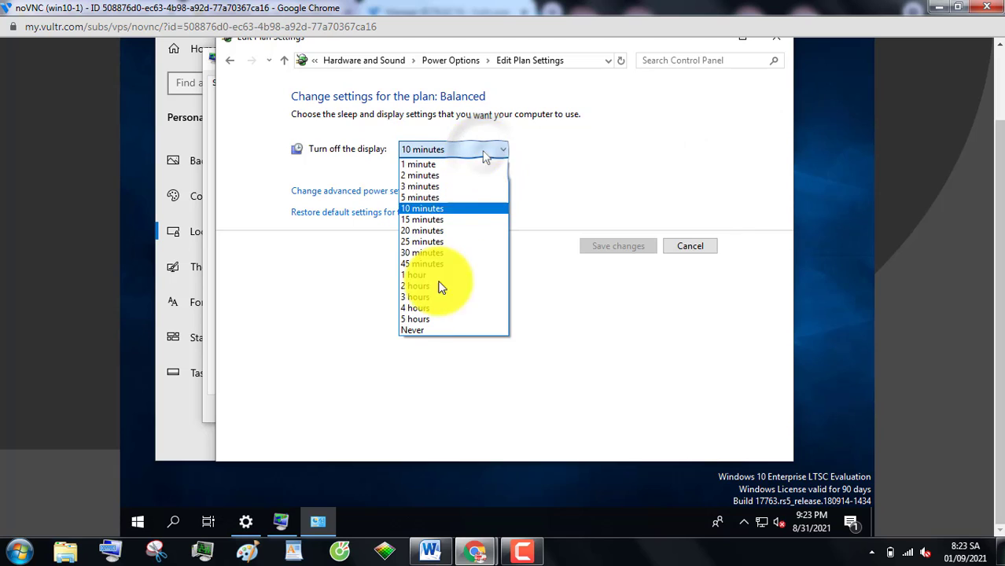
left_click(421, 330)
left_click(637, 246)
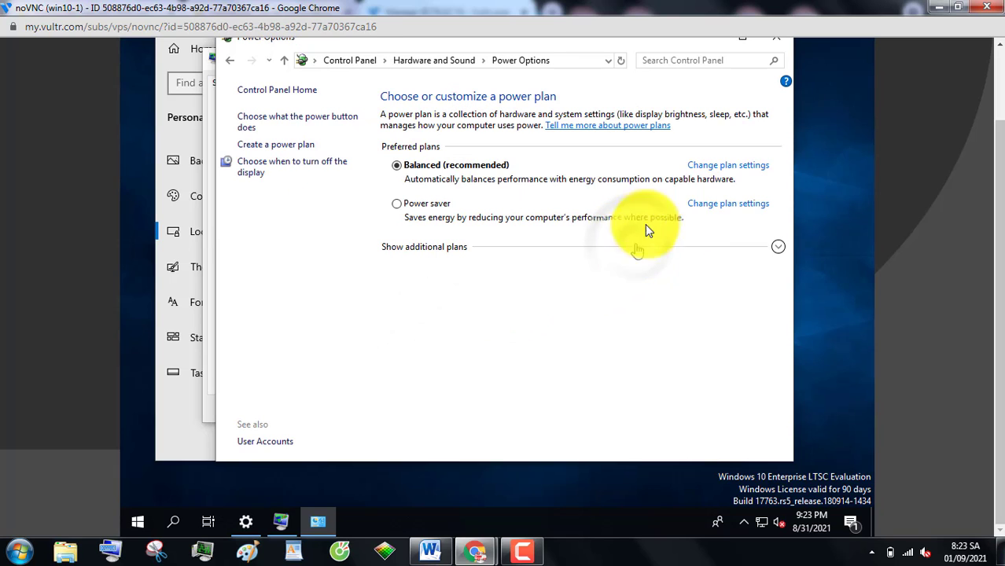
- Set the Power saver plan to Never turn off the display and save the change
left_click(724, 202)
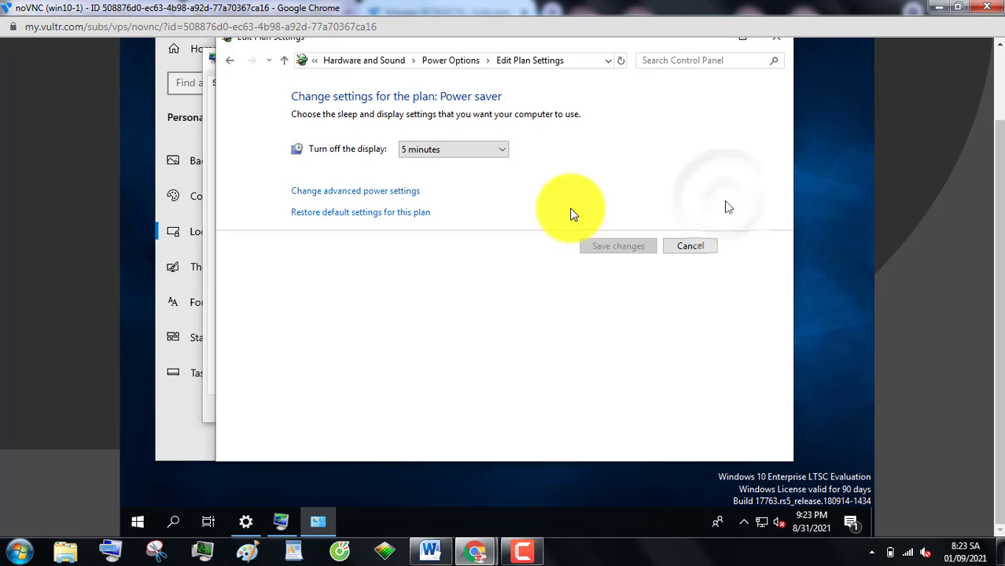
left_click(476, 150)
left_click(430, 331)
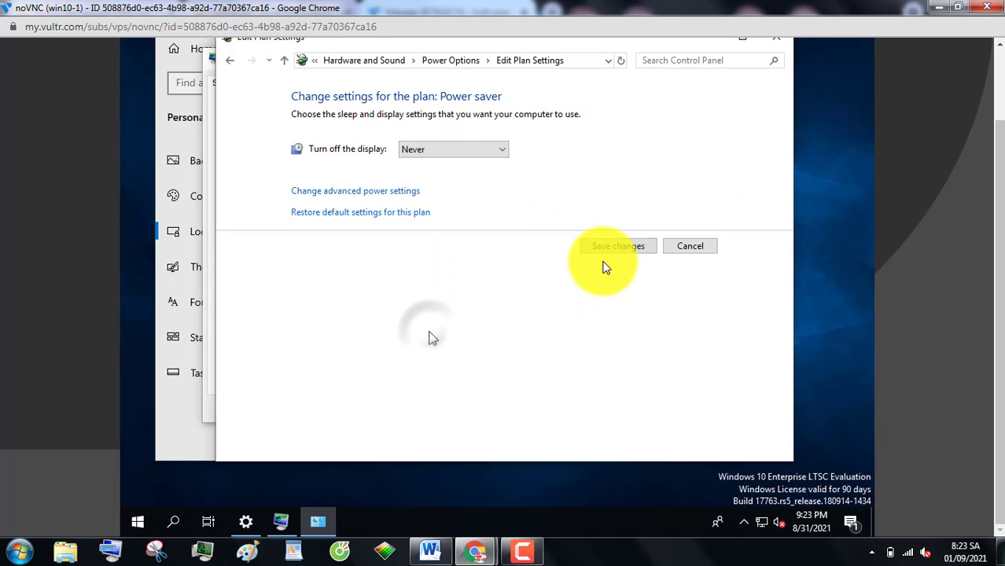
left_click(617, 247)
- Close the power options, confirm the screen saver settings, and close the Windows settings
scroll(995, 225, "up", 1)
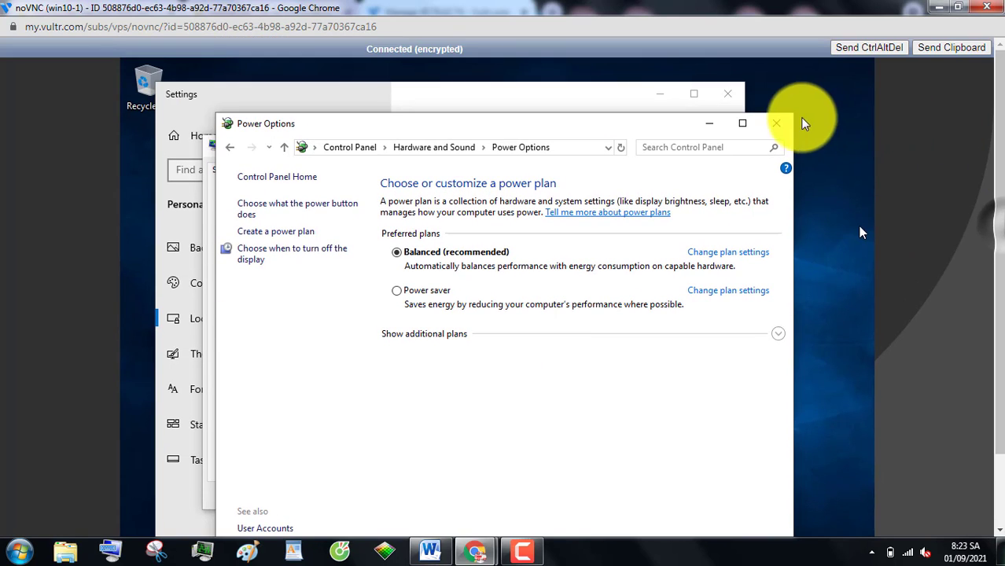
left_click(777, 123)
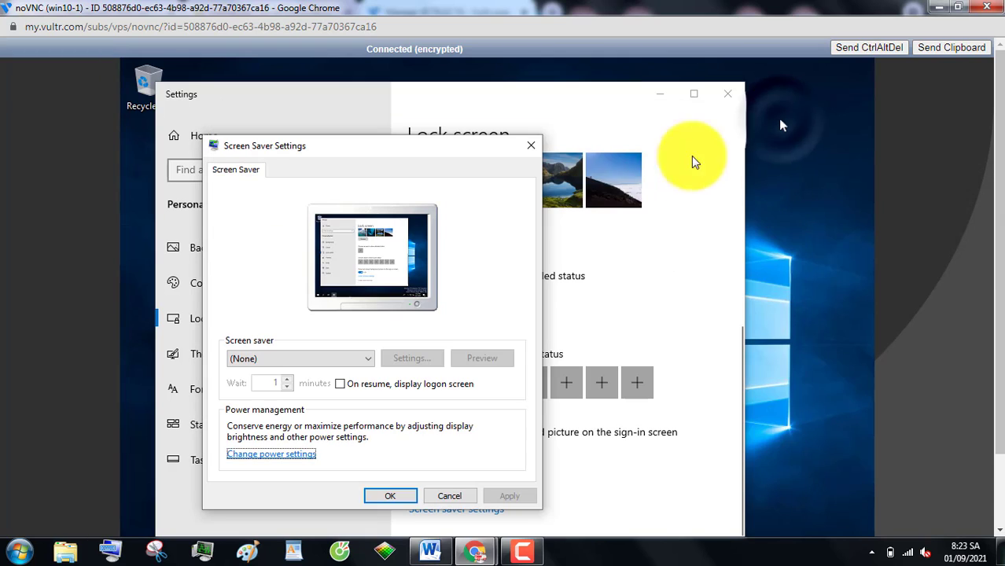
left_click(396, 495)
left_click(727, 94)
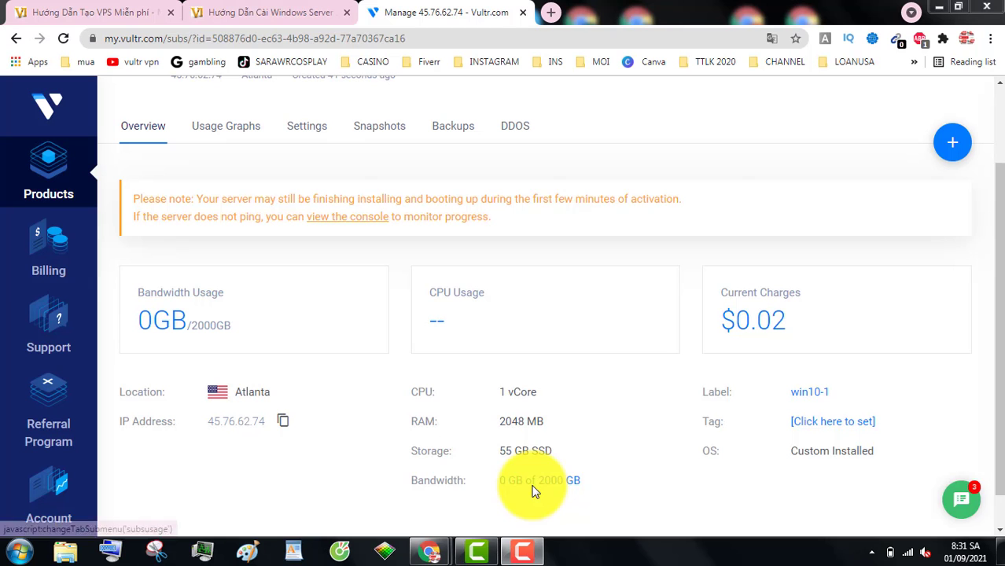
- Return to the server's console window, search Windows for "this", and open the properties of This PC
mouse_move(472, 543)
left_click(578, 425)
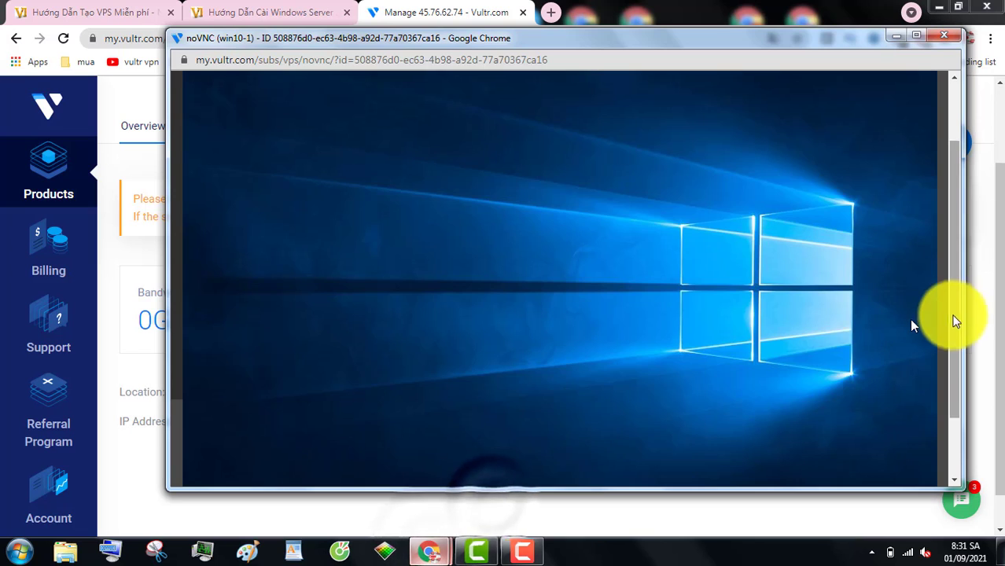
scroll(951, 318, "down", 2)
left_click(239, 472)
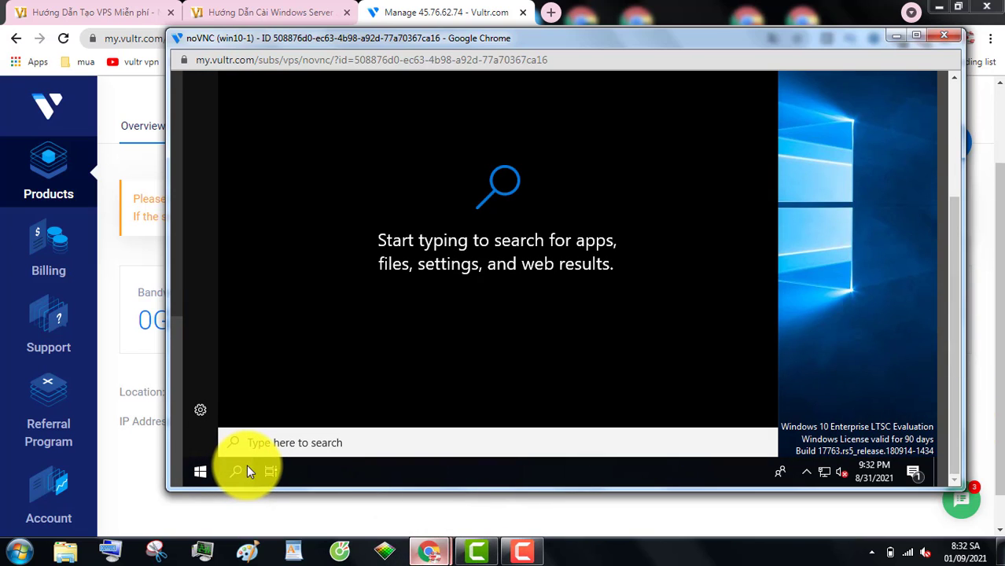
type("this")
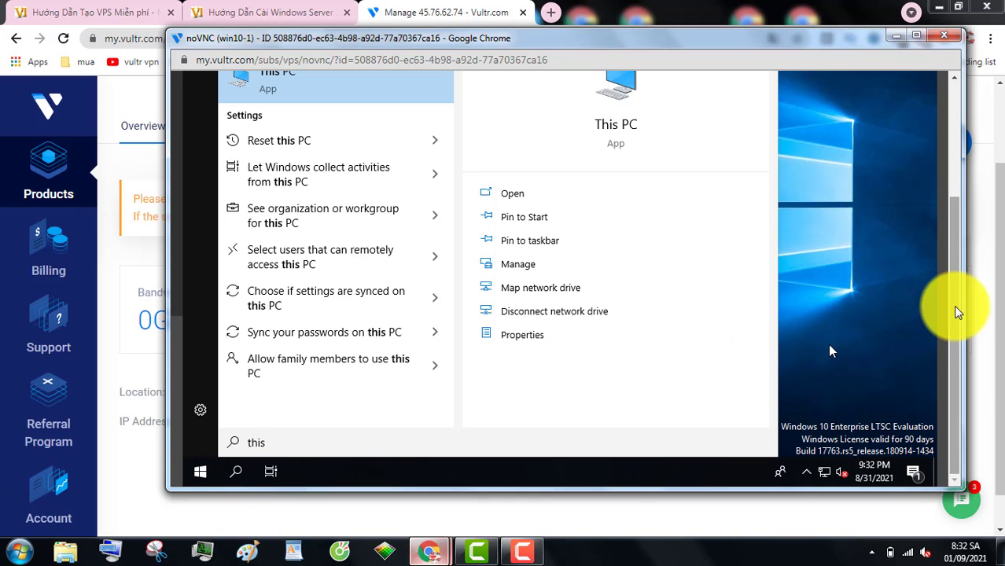
left_click_drag(953, 310, 960, 202)
left_click(267, 233)
right_click(267, 233)
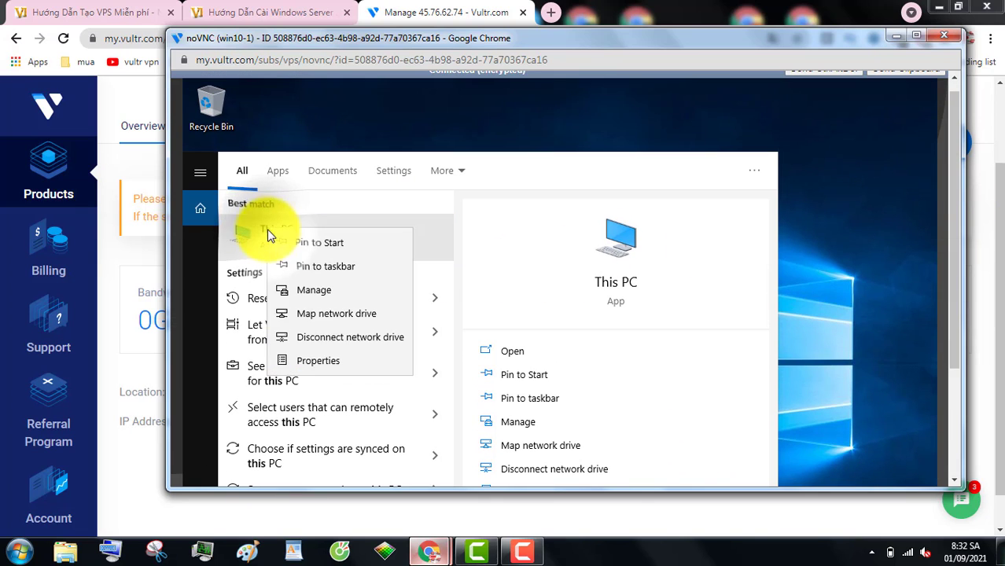
left_click(323, 360)
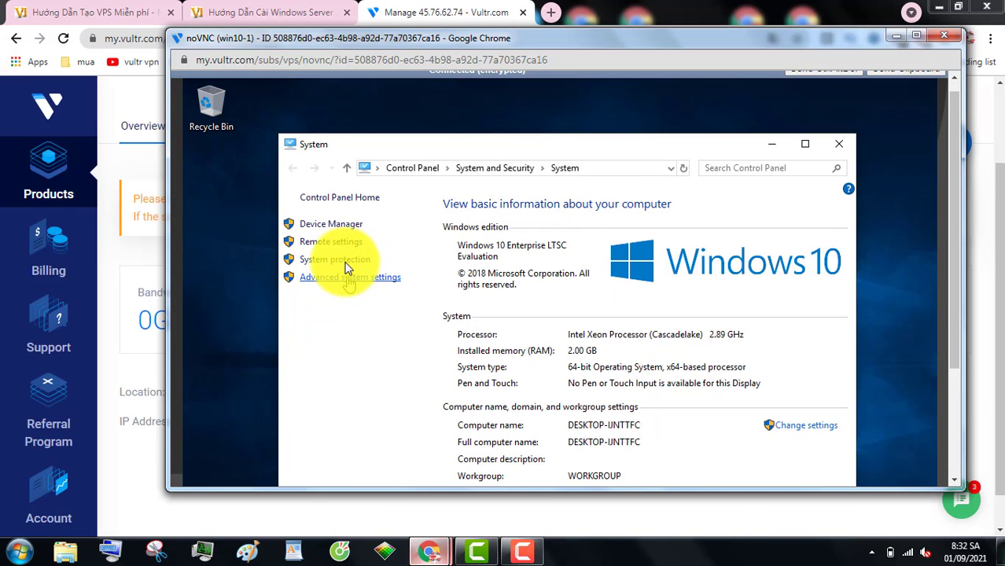
- Allow remote connections to this computer in the remote settings, and apply and confirm the change
left_click(343, 245)
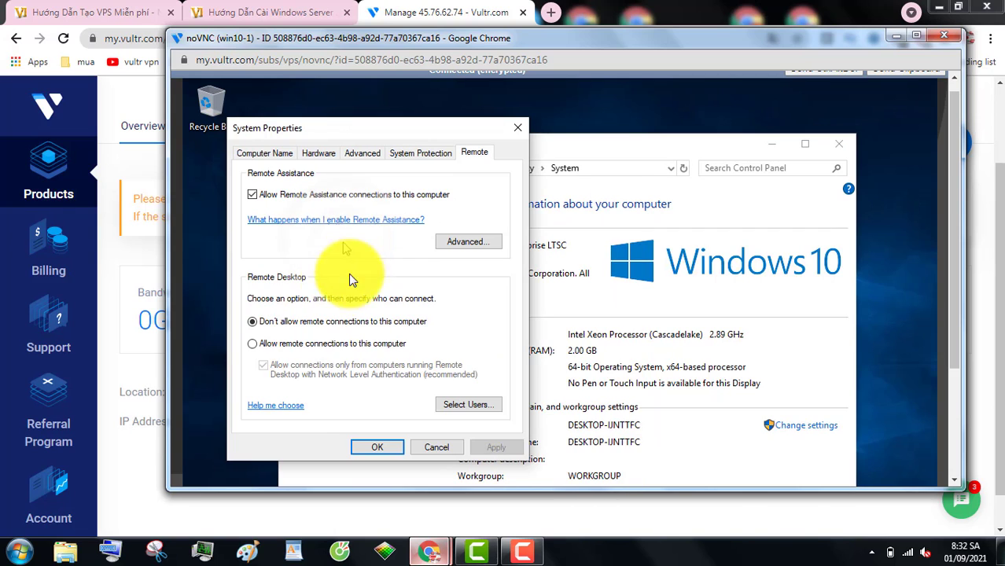
left_click(253, 343)
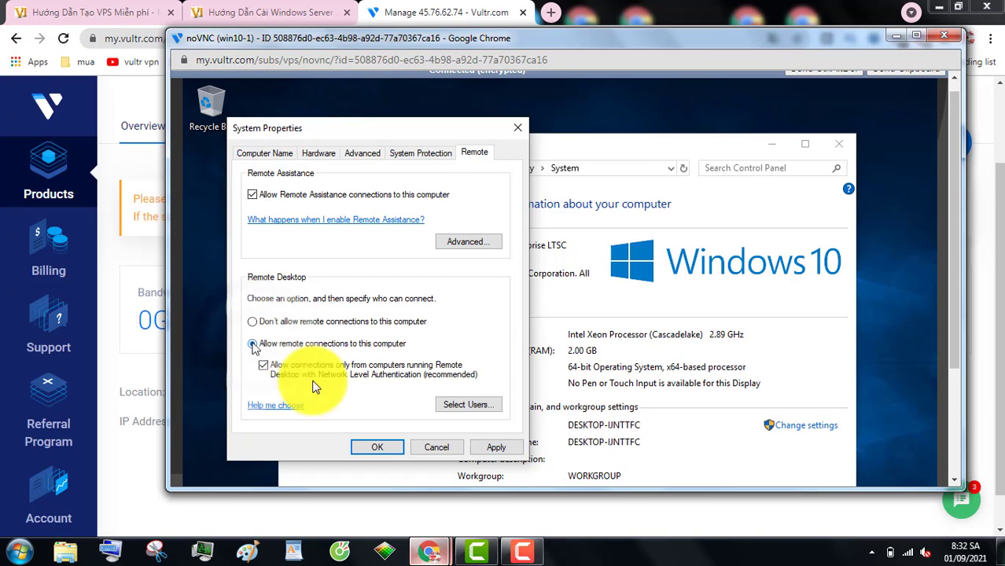
left_click(490, 446)
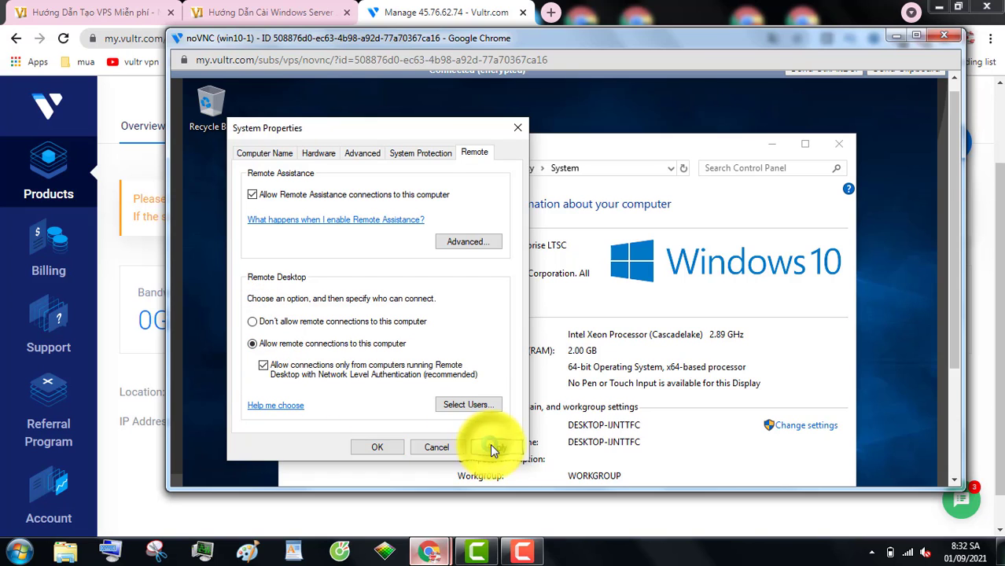
left_click(377, 446)
left_click(916, 36)
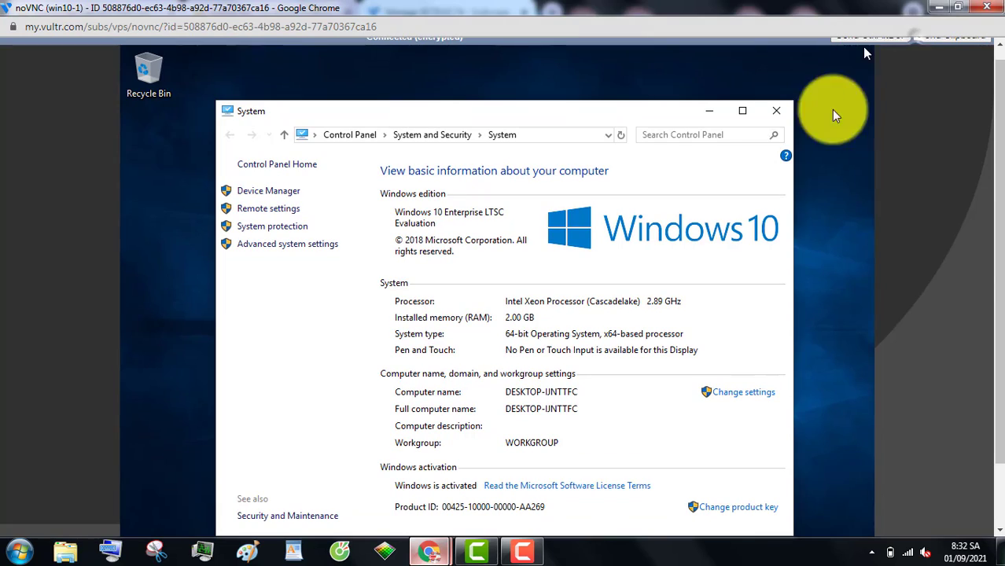
scroll(995, 330, "down", 2)
scroll(992, 322, "up", 2)
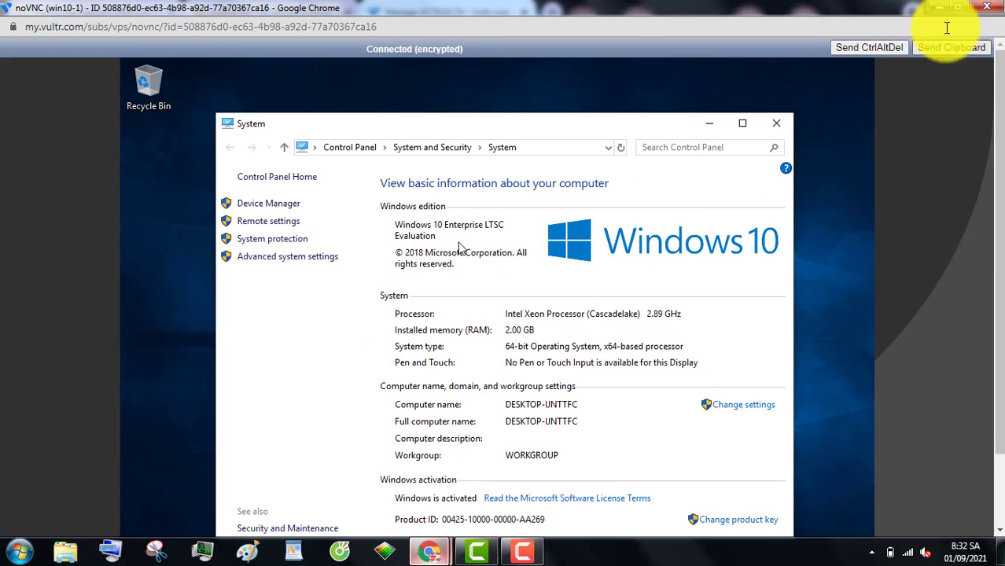
left_click(957, 6)
left_click_drag(538, 49, 732, 47)
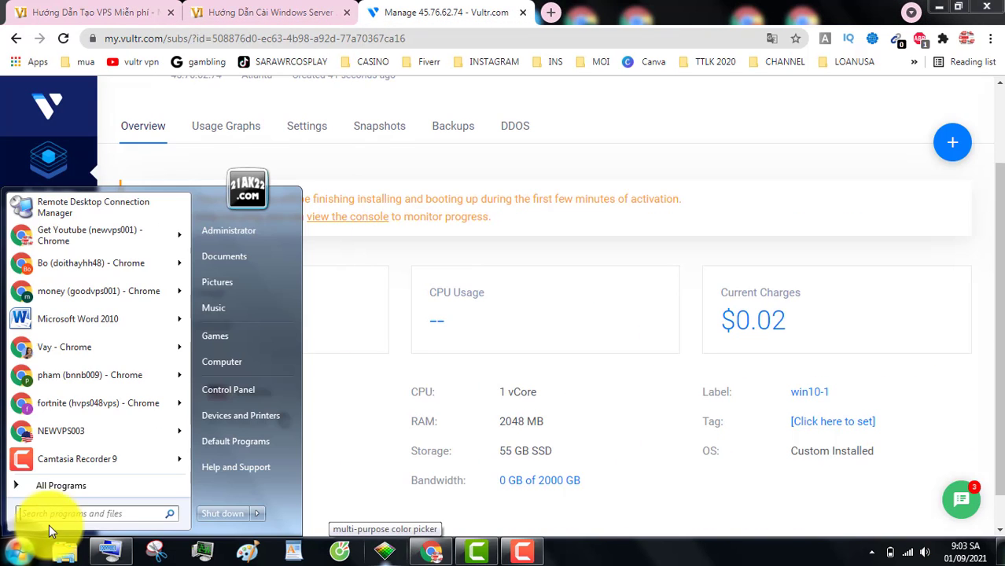
- Search the local computer for "remote" and open Remote Desktop Connection
type("r")
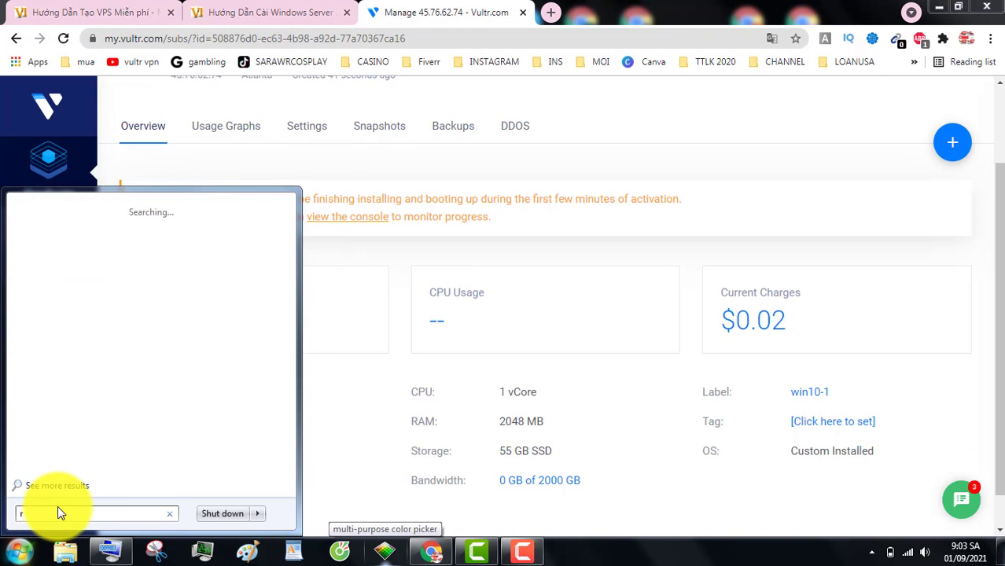
type("emote")
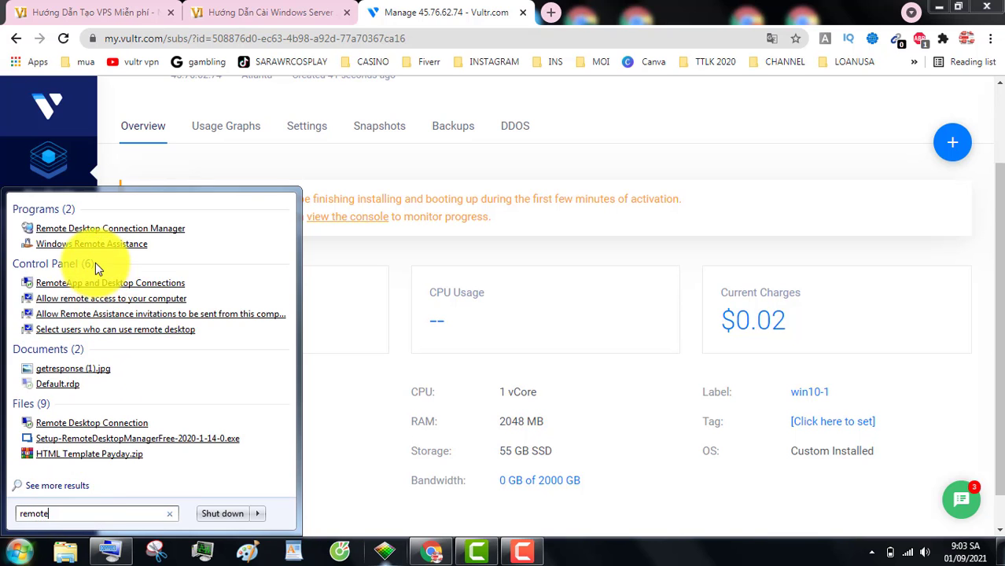
left_click(99, 423)
- Copy the server's IP address from its overview page and use it as the computer to connect to through Remote Desktop
left_click(285, 422)
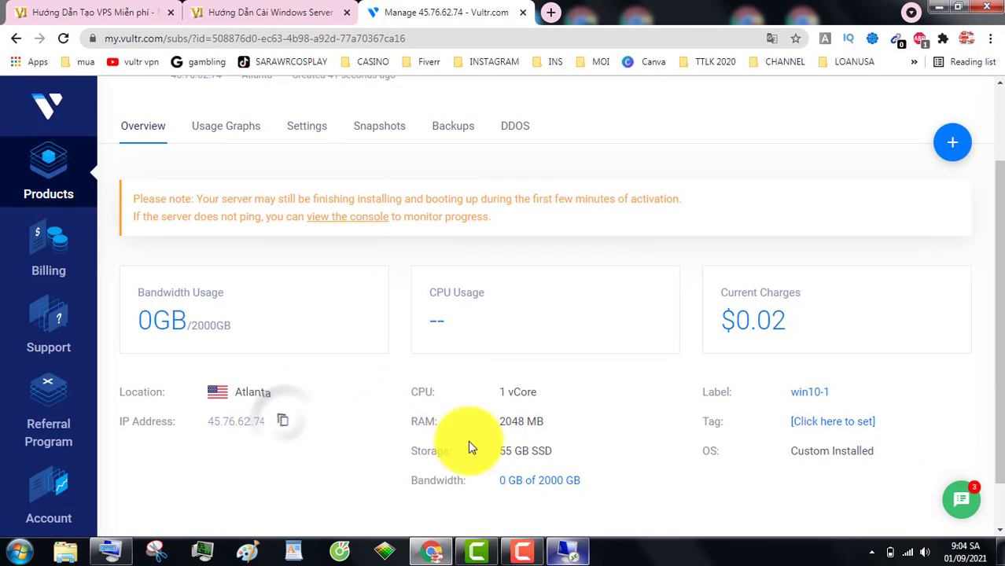
left_click(569, 551)
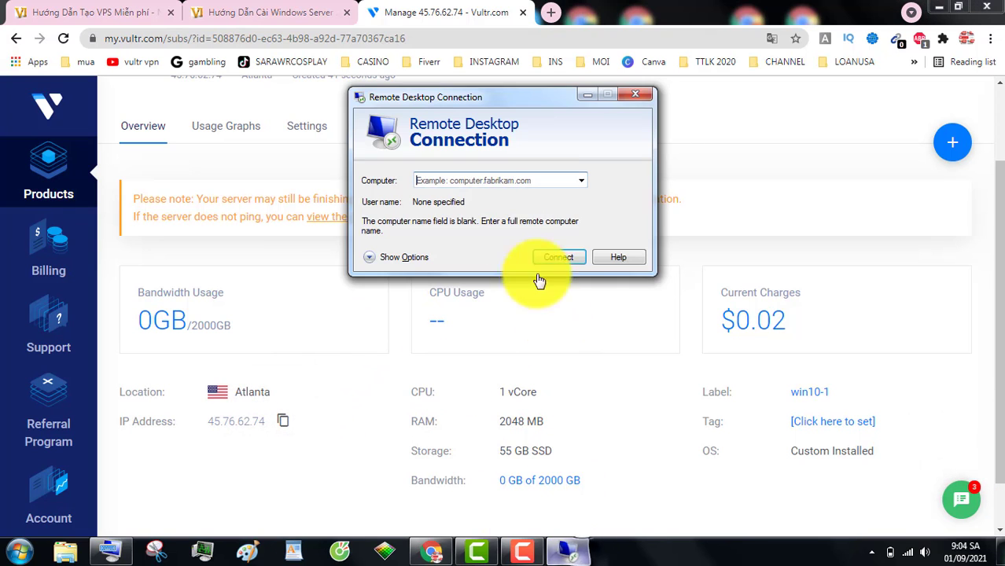
left_click(485, 182)
key("ctrl+v")
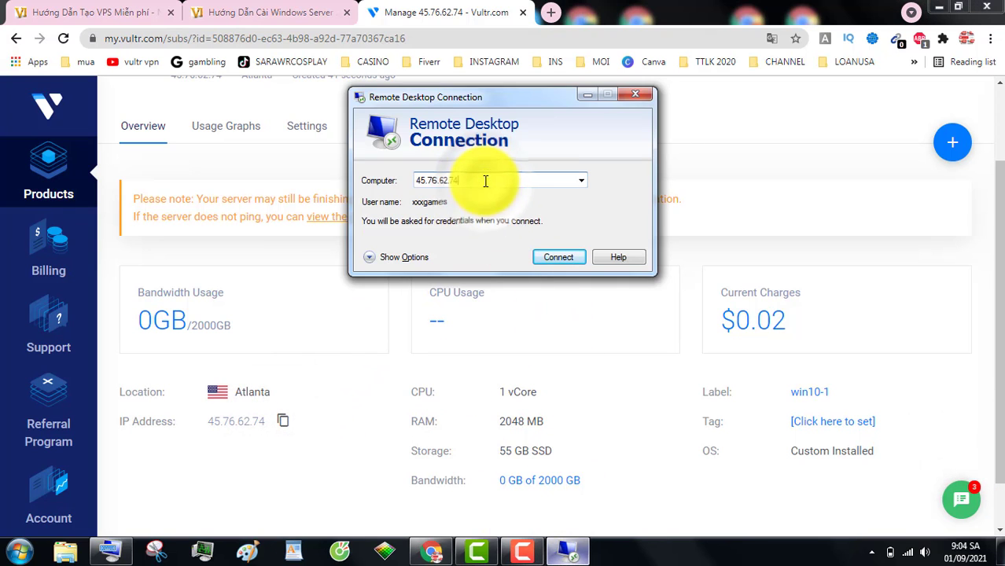
left_click(559, 257)
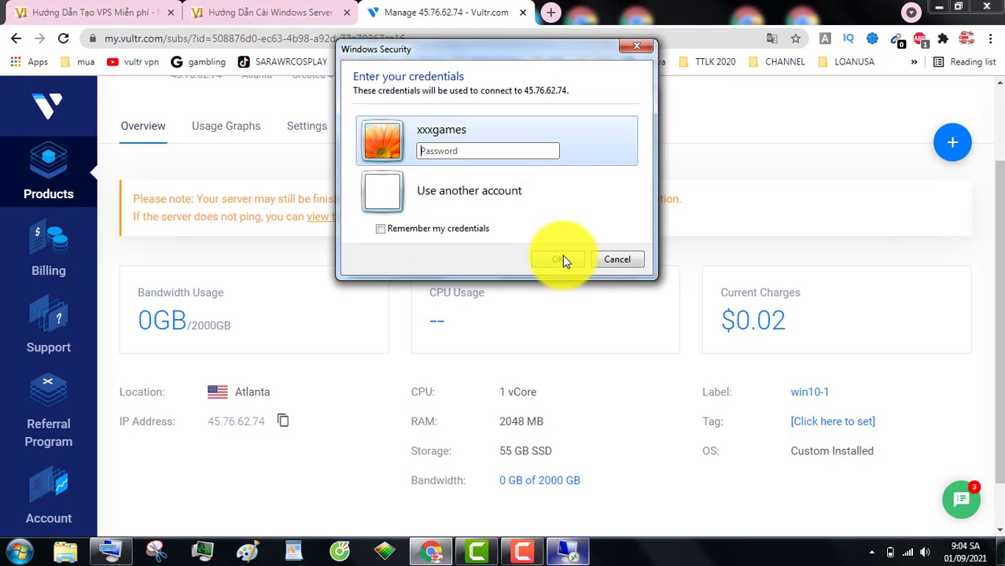
- Log in to the server with another account, entering the user name xxxgames and the account password
left_click(466, 194)
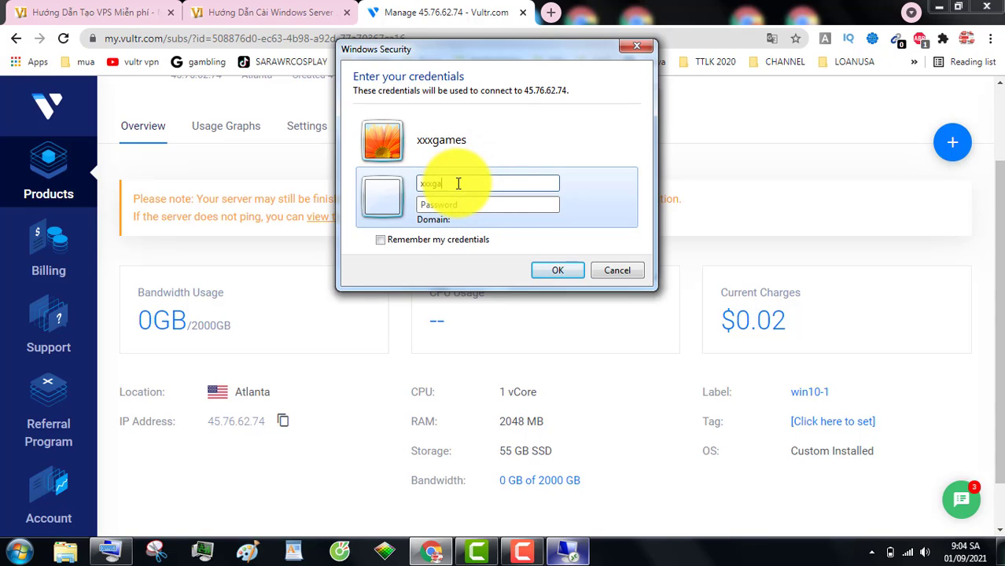
type("xxxgames")
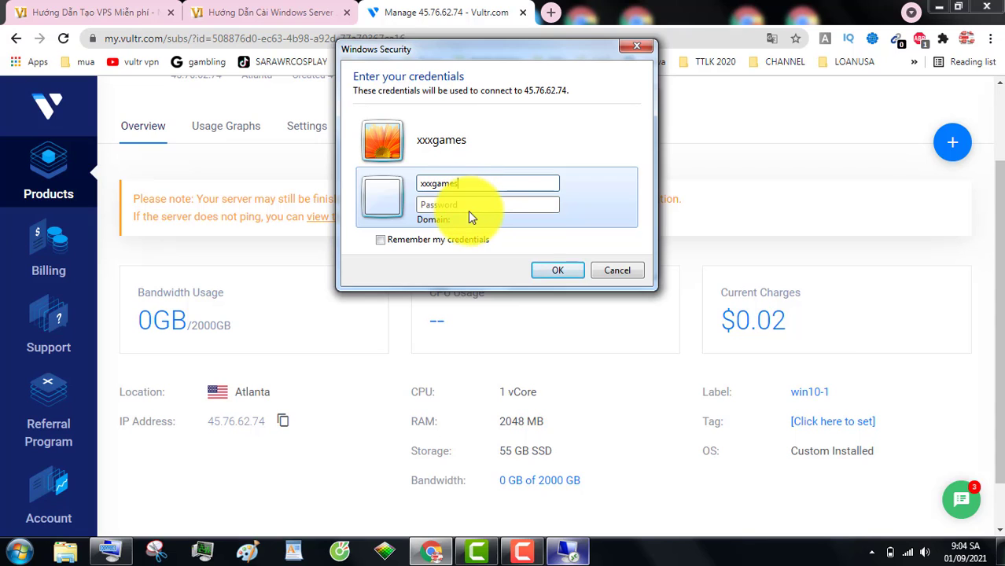
type("•")
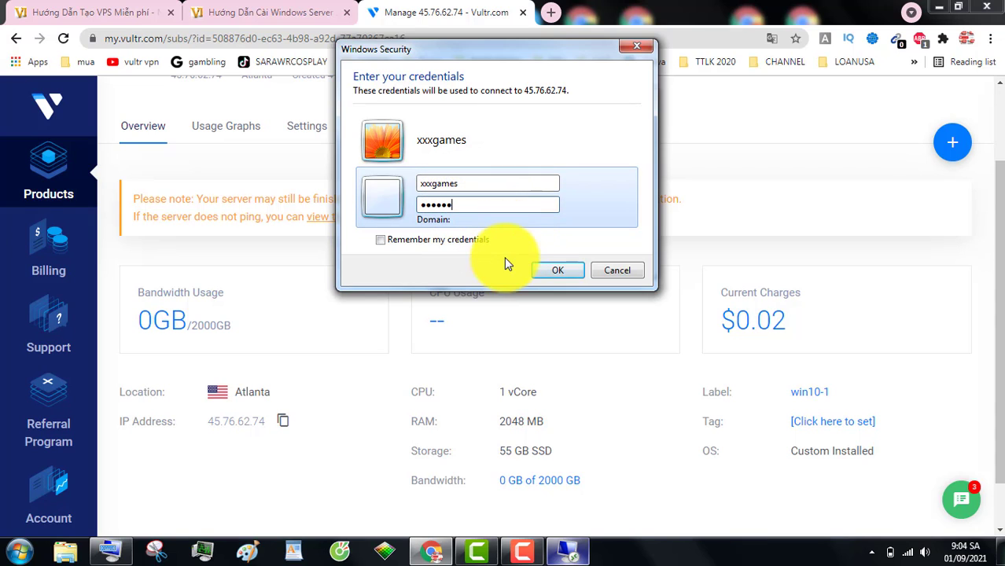
left_click(559, 270)
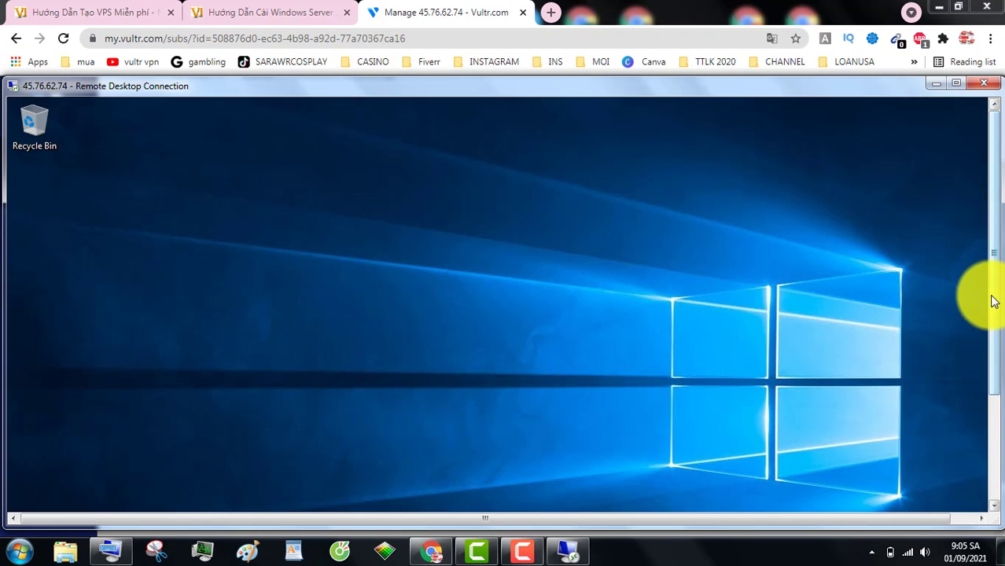
- Reposition the remote desktop window and search the local file libraries for "chrome"
left_click_drag(991, 290, 957, 264)
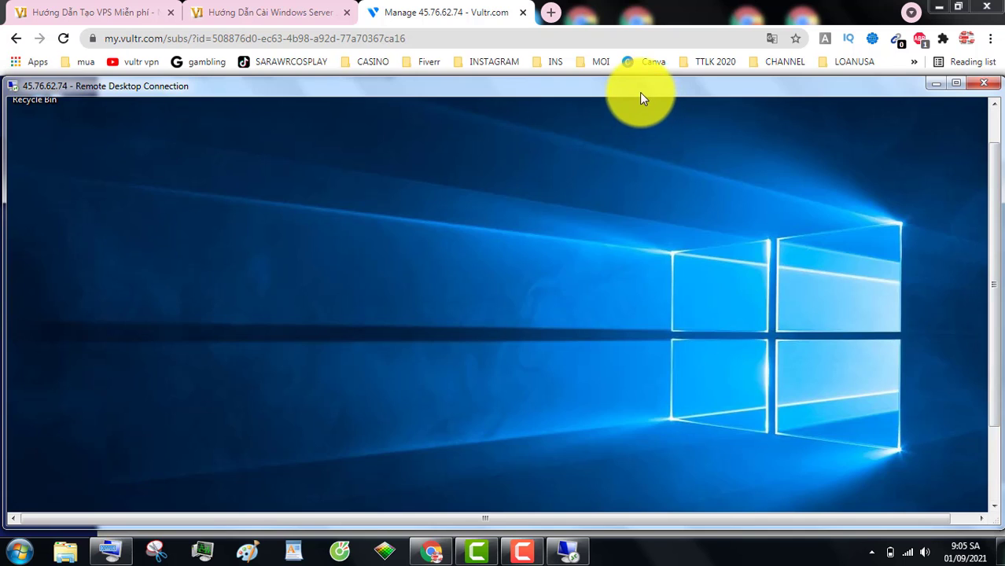
left_click_drag(639, 92, 661, 75)
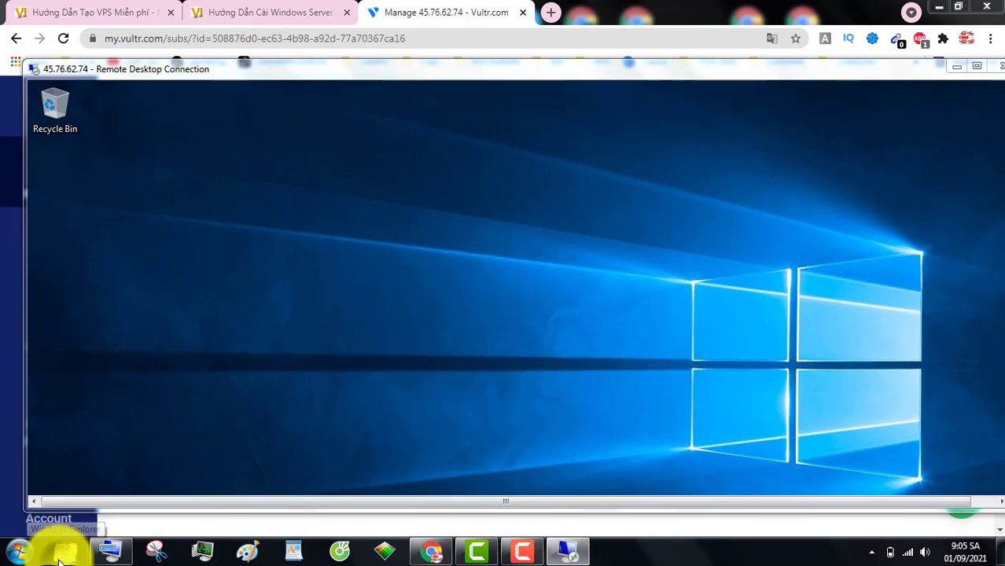
left_click(65, 550)
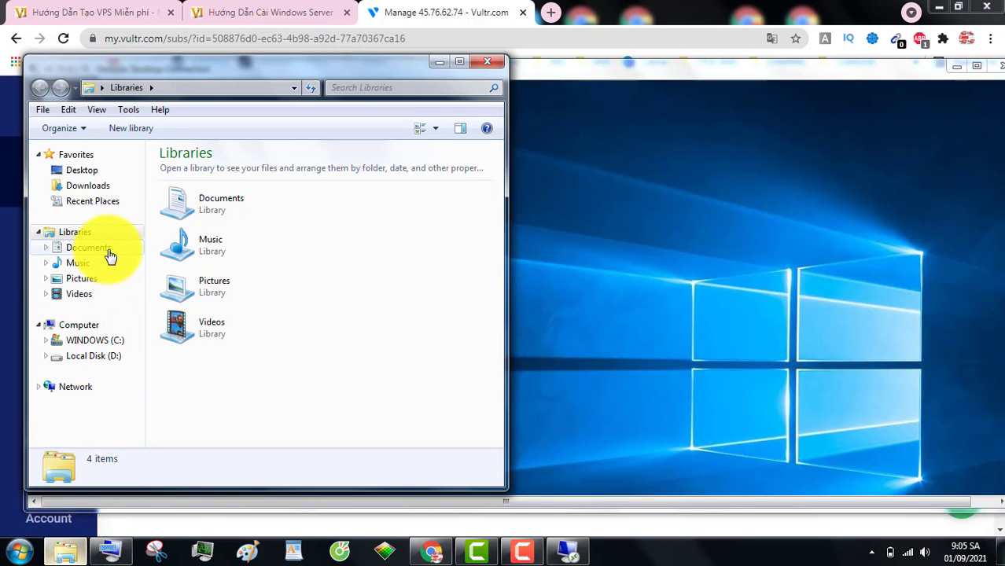
left_click(384, 88)
type("chro")
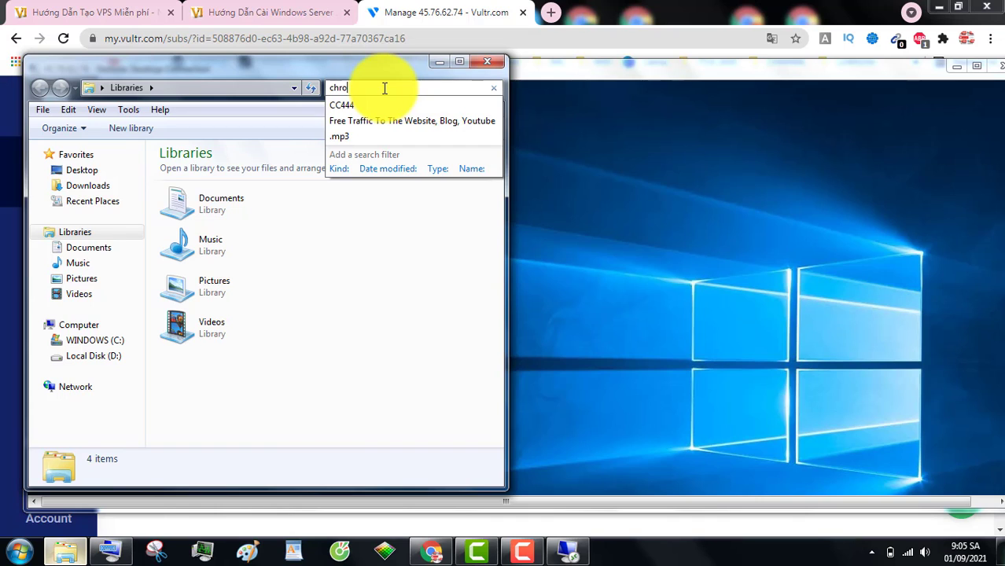
type("me")
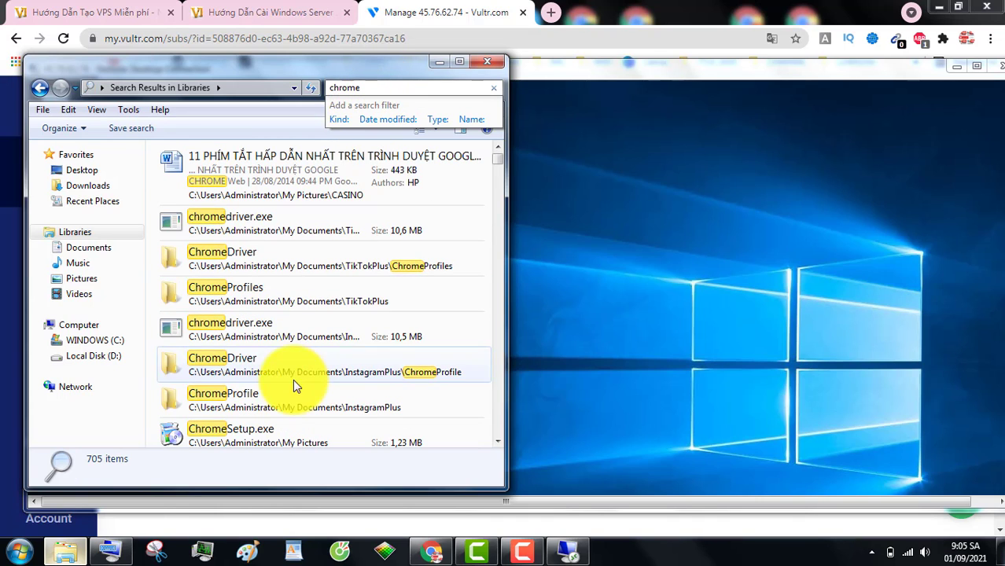
- Copy ChromeSetup.exe from the local search results and paste it onto the remote server's desktop
left_click(247, 430)
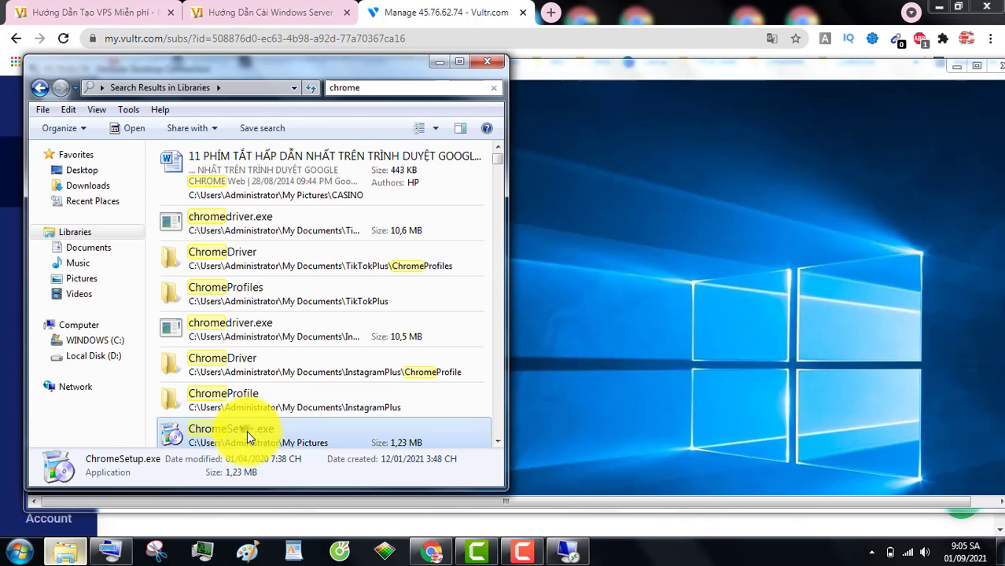
right_click(247, 430)
left_click(298, 332)
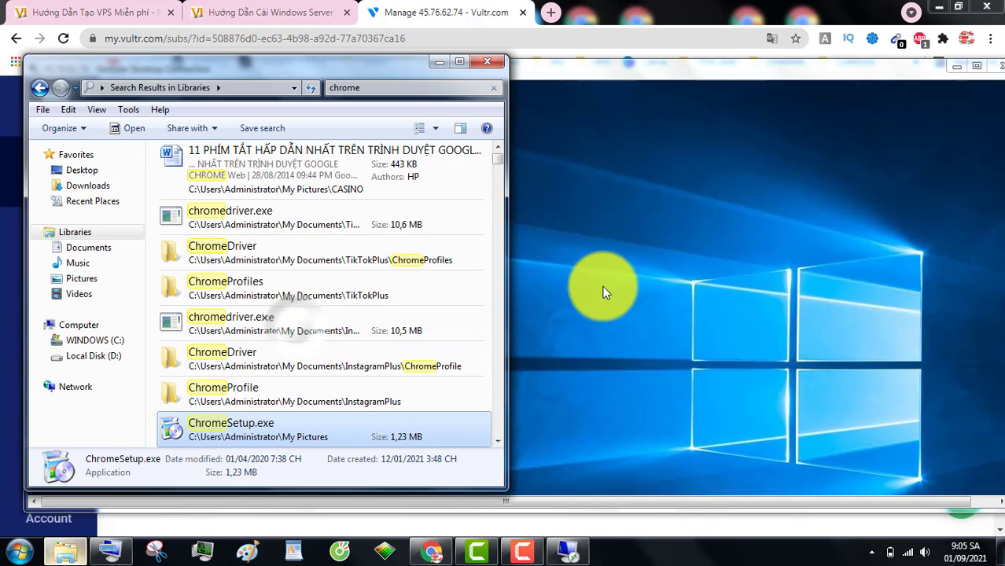
left_click(693, 240)
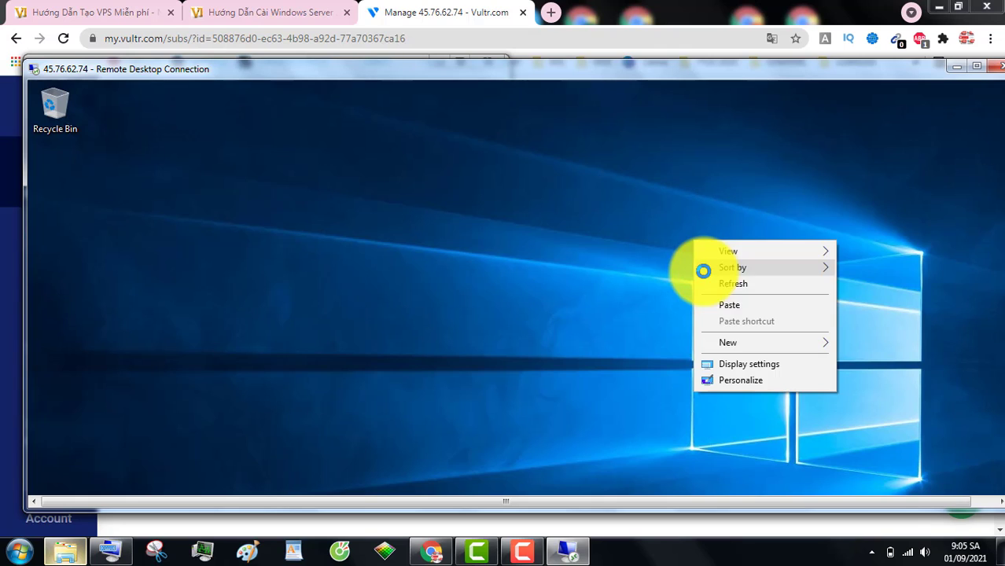
left_click(731, 303)
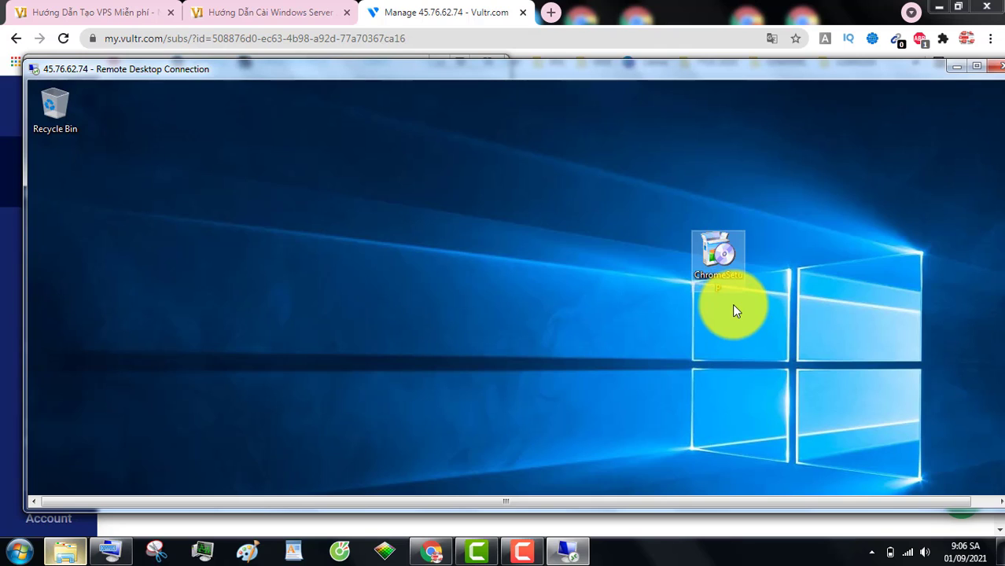
- Run ChromeSetup on the remote desktop, allow it to make changes, and close the Chrome window once it is installed
double_click(724, 256)
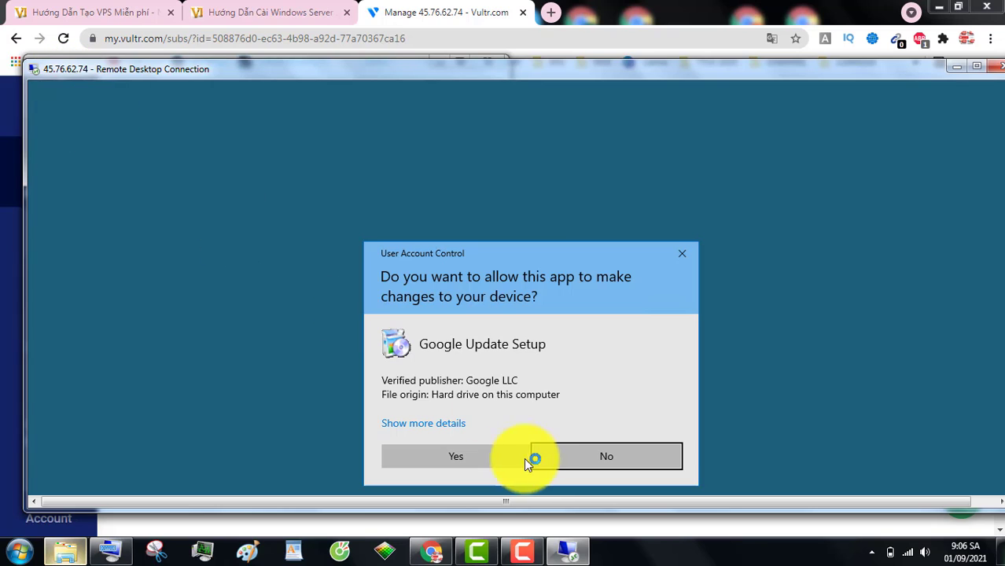
left_click(488, 452)
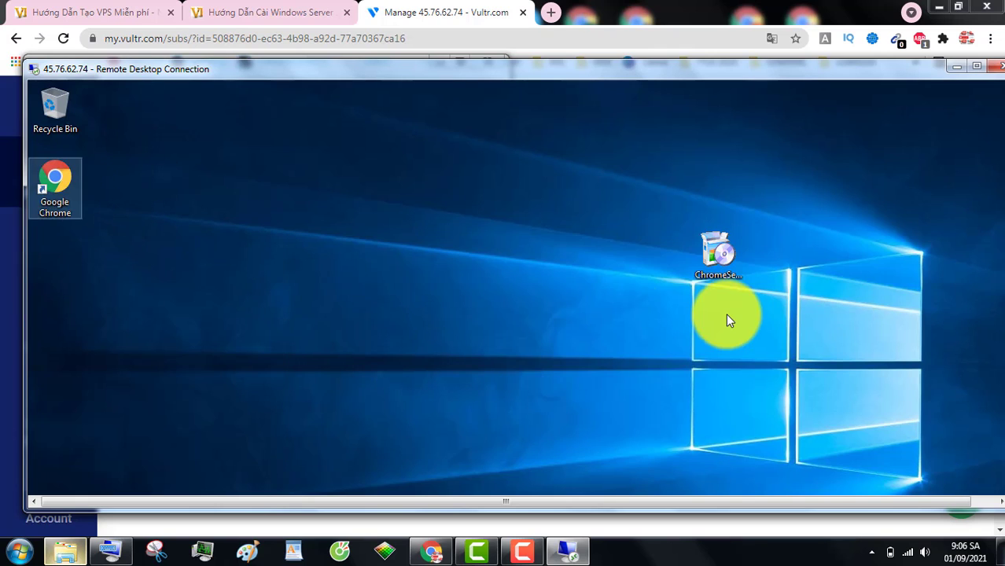
left_click(716, 241)
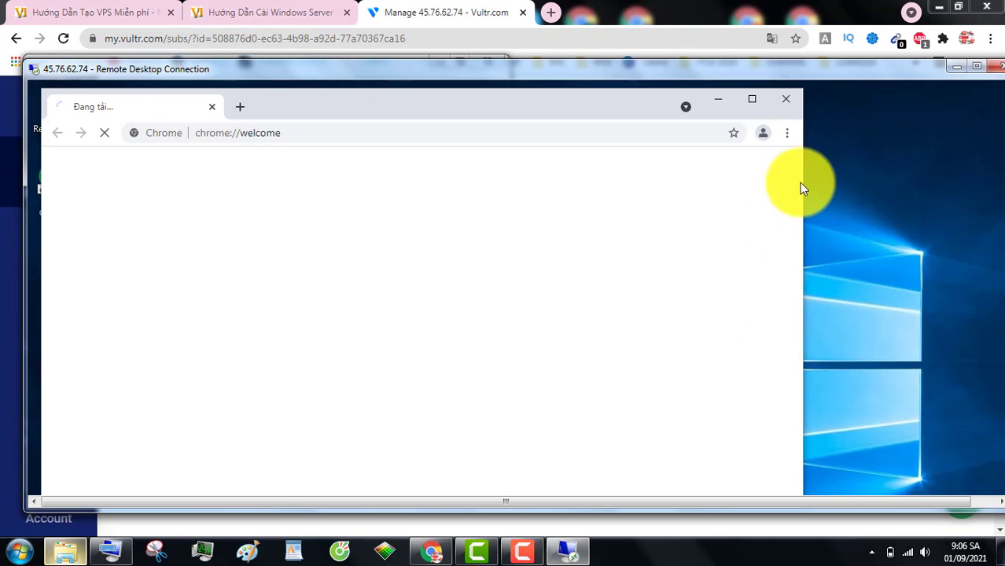
left_click(787, 103)
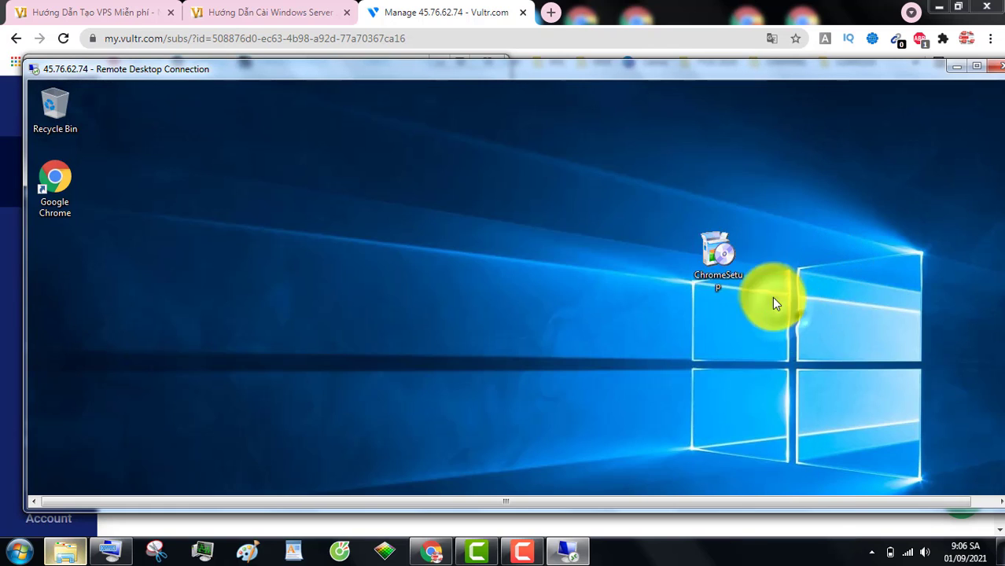
- Show the remote desktop in full screen and delete the ChromeSetup installer from it
right_click(718, 260)
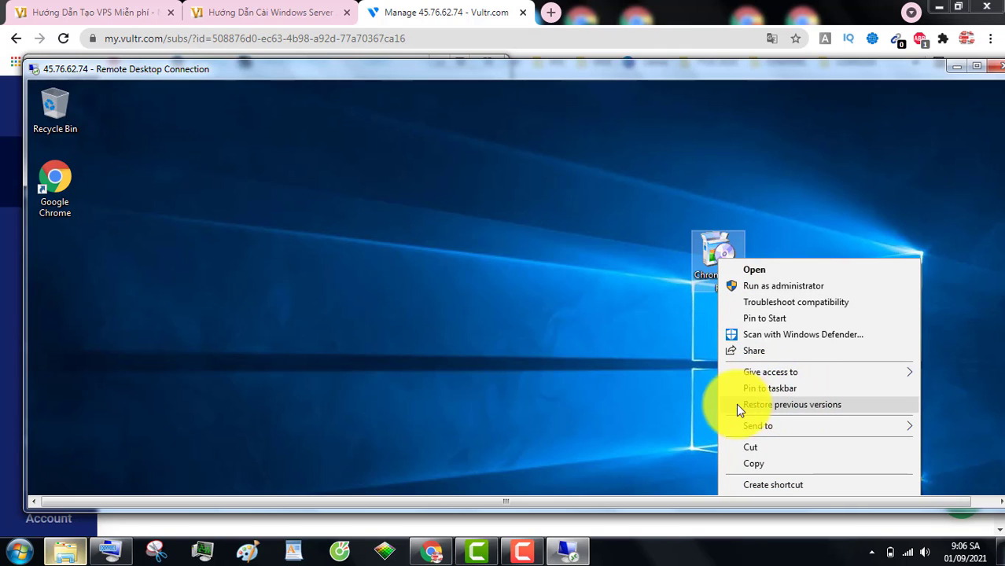
left_click(887, 149)
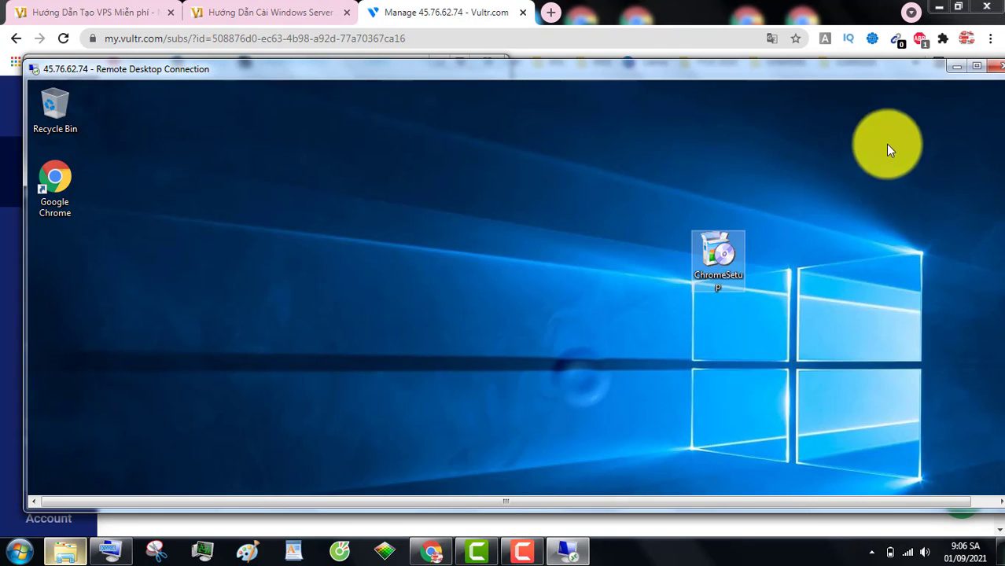
left_click(975, 66)
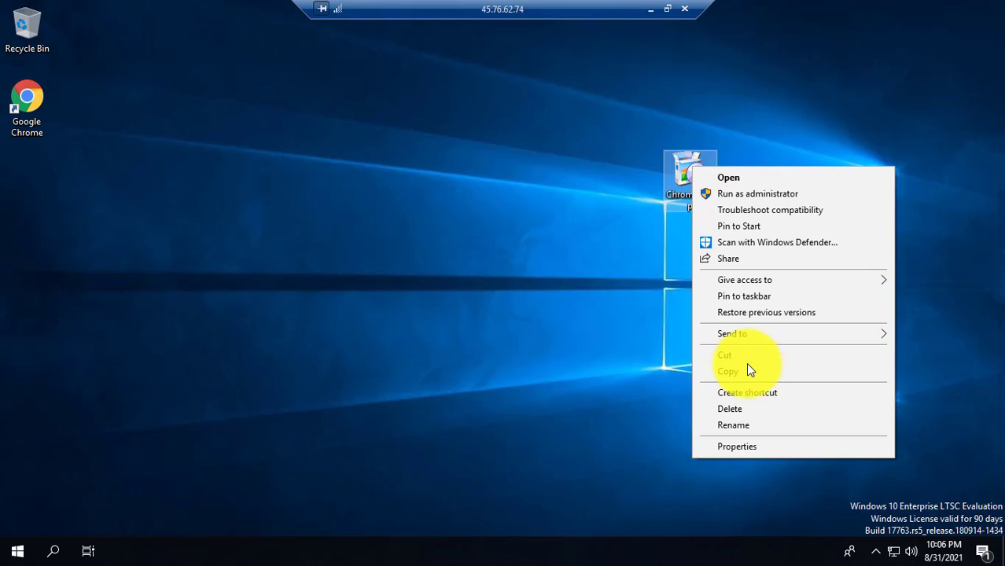
left_click(742, 410)
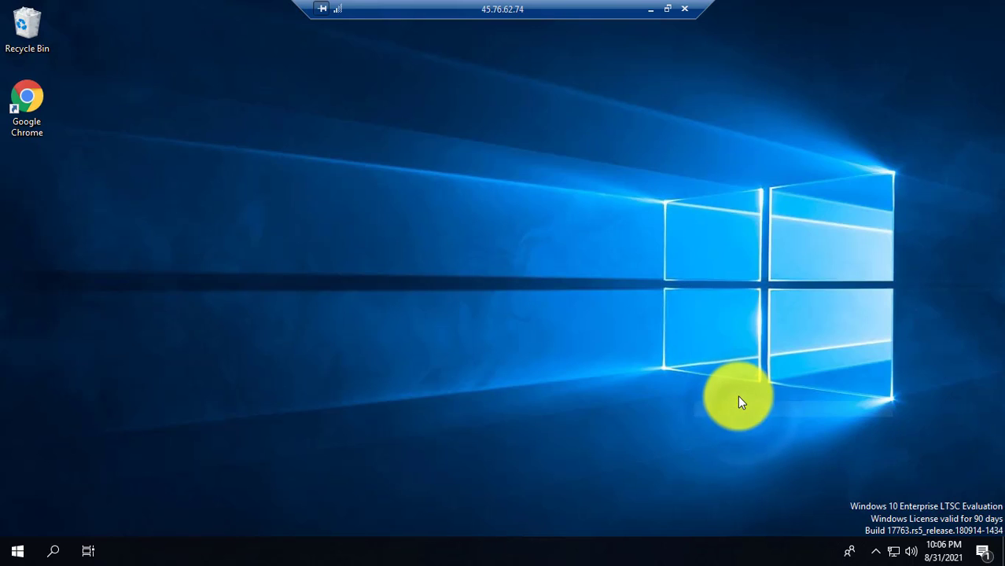
- Launch Google Chrome on the remote server, then minimize the remote session and close the local file search window
double_click(28, 100)
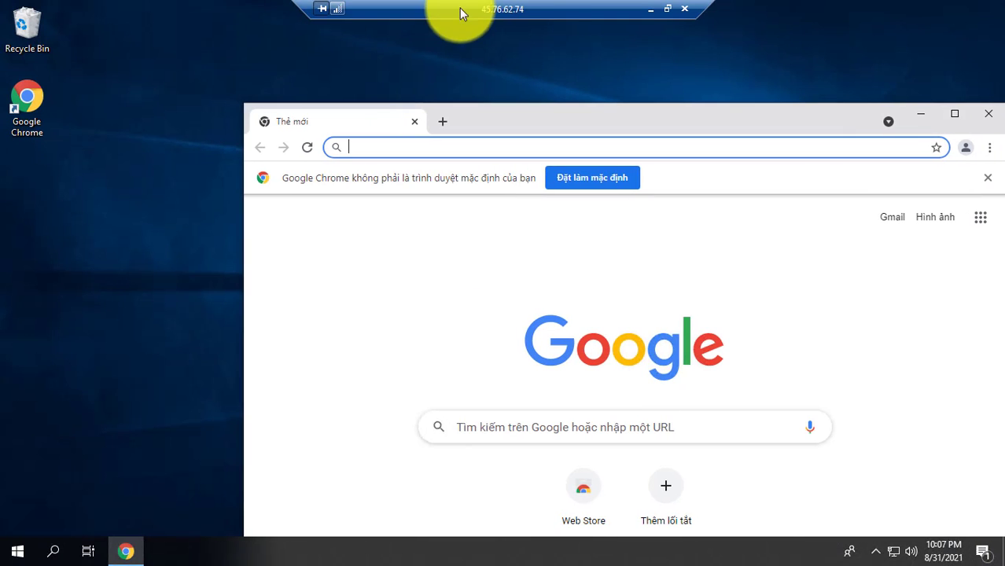
left_click(652, 9)
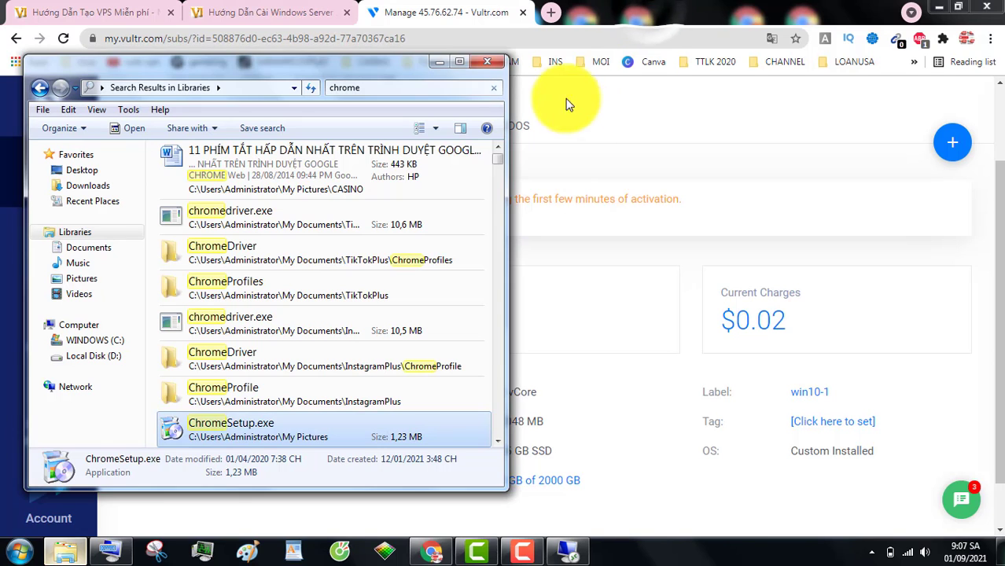
left_click(488, 61)
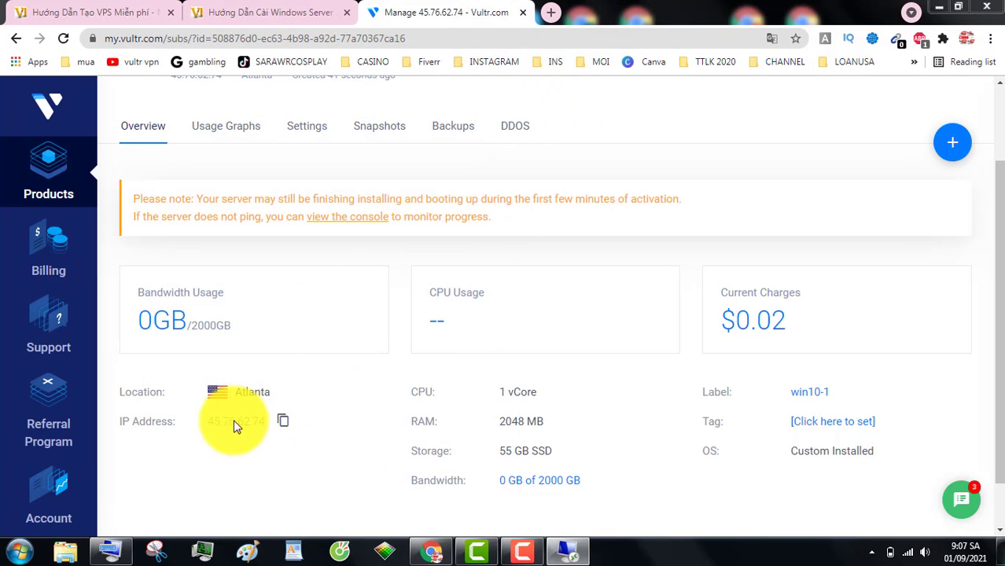